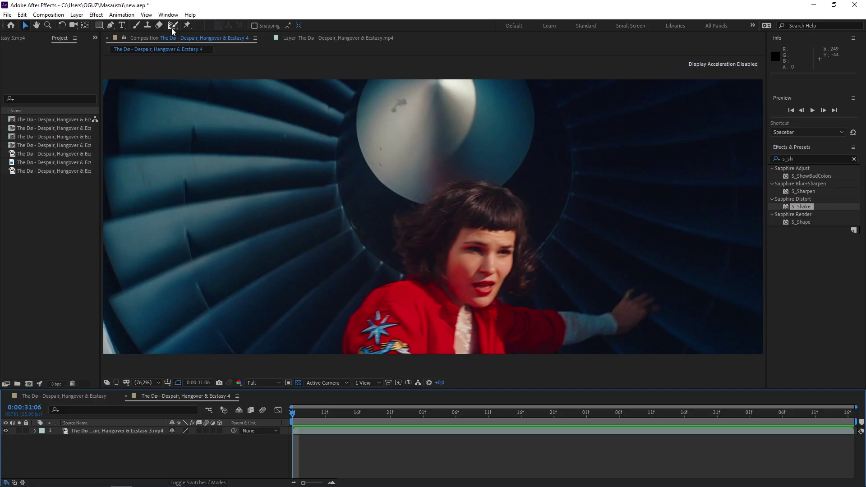
# - Pick the Roto Brush and open layer 1 in the Layer panel, zoomed to 100%
pyautogui.click(172, 28)
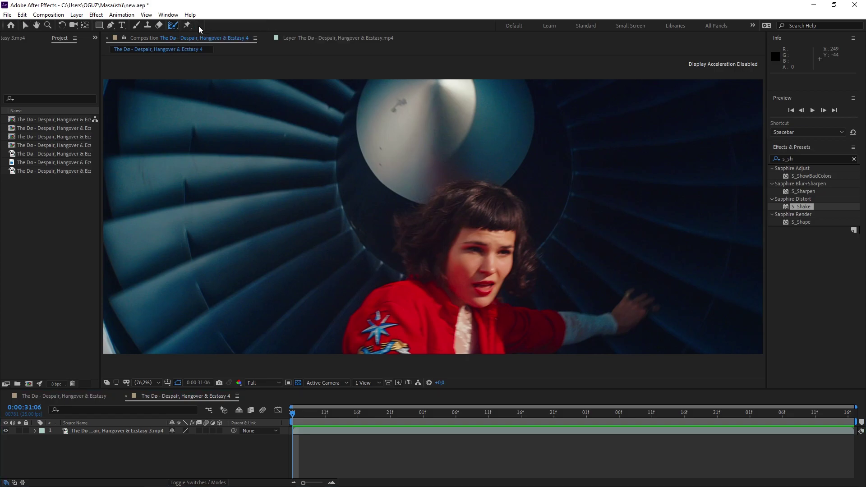
pyautogui.doubleClick(129, 431)
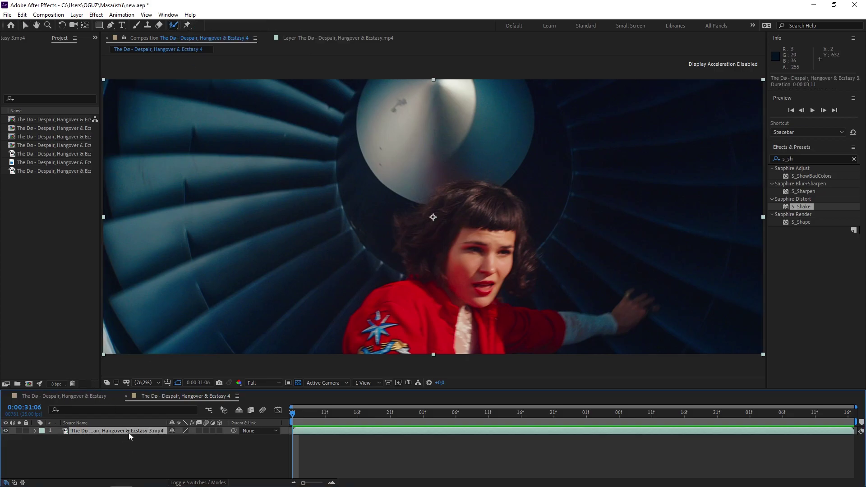
pyautogui.scroll(1, 430, 230)
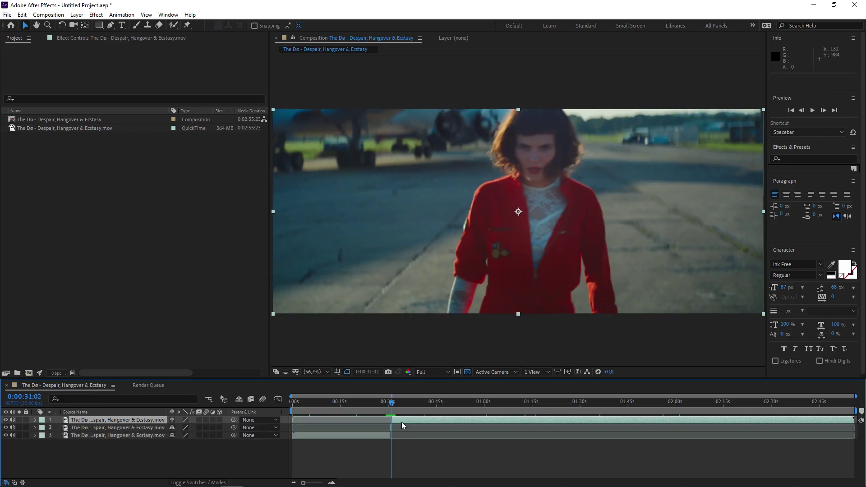
# - Delete the split second half, end the work area at 0:00:30:16, and queue H.264 export
pyautogui.press('Delete')
pyautogui.click(389, 407)
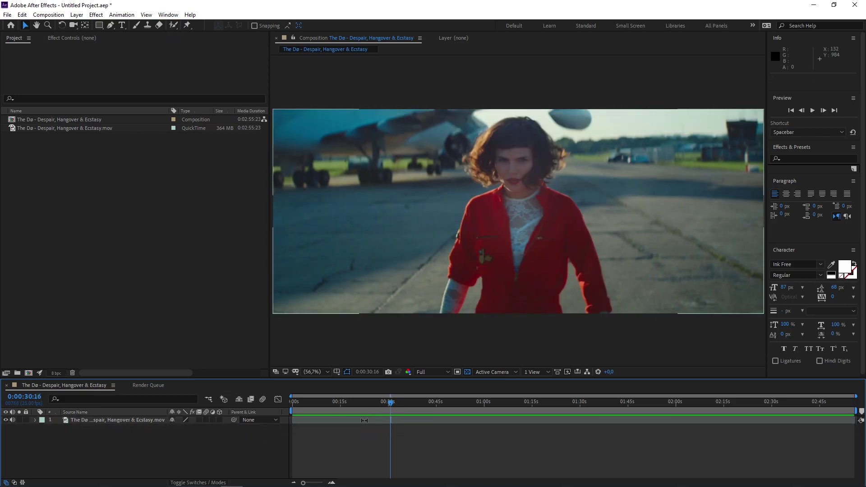
pyautogui.press('n')
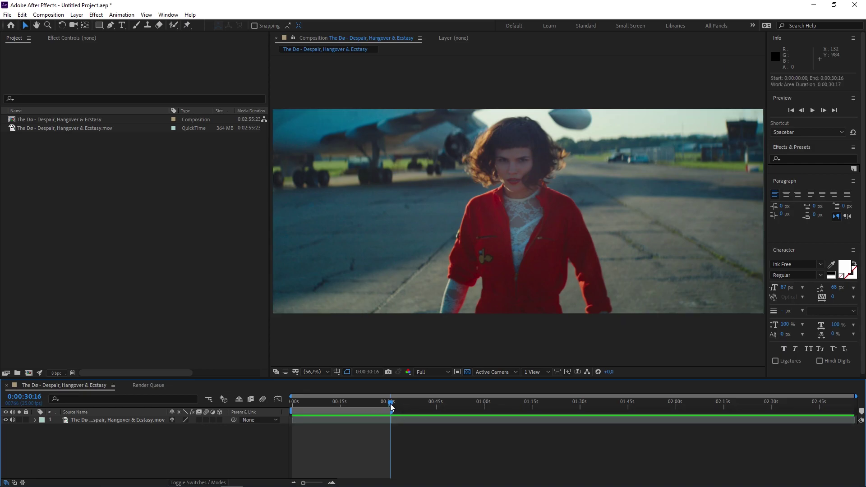
pyautogui.moveTo(391, 407); pyautogui.dragTo(393, 408)
pyautogui.scroll(5, 486, 410)
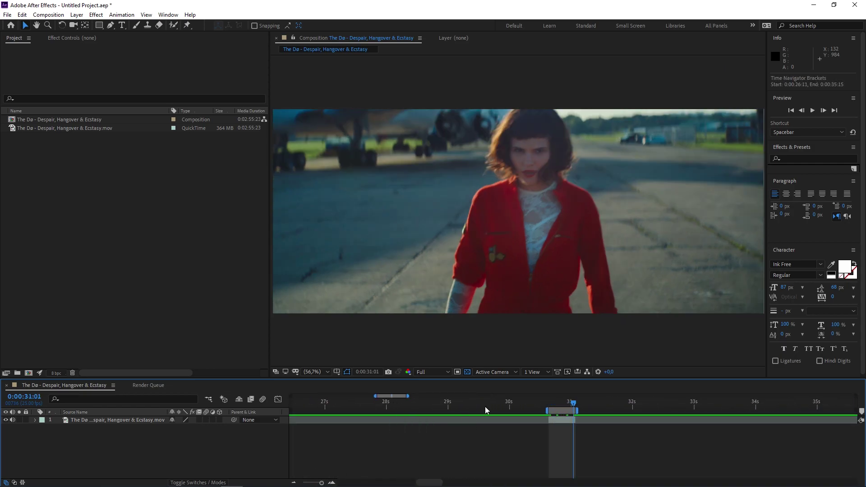
pyautogui.click(48, 15)
pyautogui.click(90, 91)
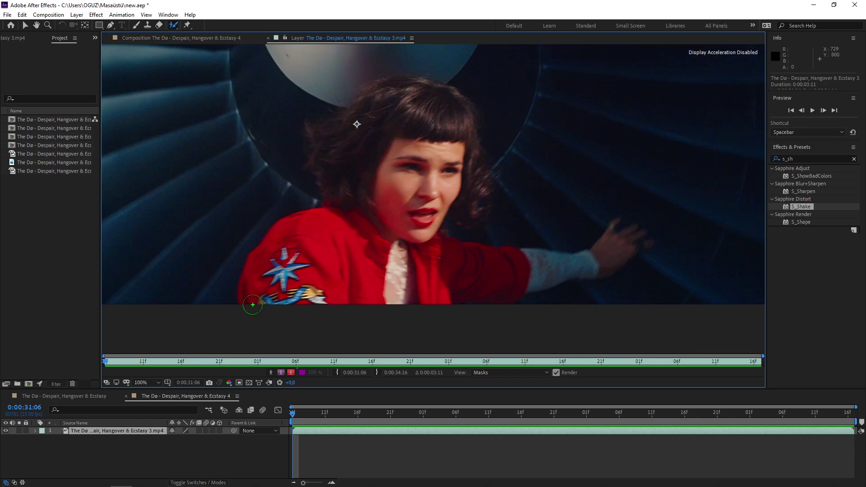
# - Paint Roto Brush foreground strokes over the jacket, body and outstretched hand
pyautogui.moveTo(253, 304); pyautogui.dragTo(338, 222)
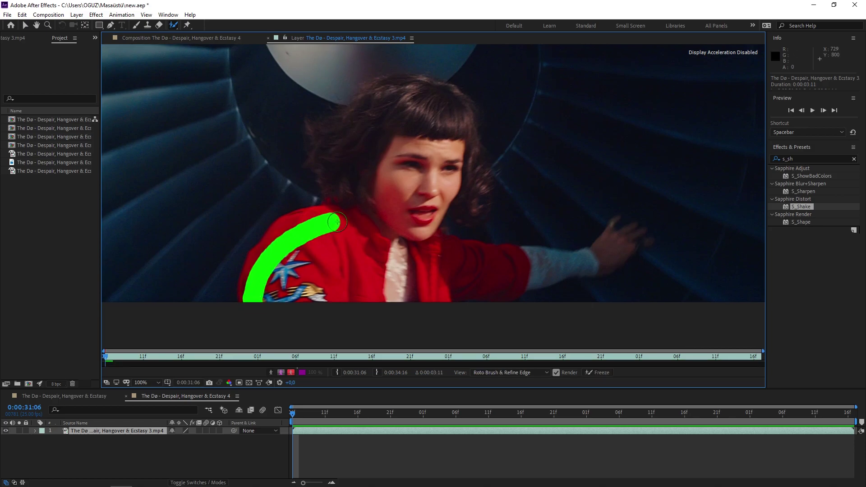
pyautogui.moveTo(338, 222)
pyautogui.mouseDown()
pyautogui.moveTo(448, 231)
pyautogui.moveTo(389, 90)
pyautogui.mouseUp()
pyautogui.scroll(2, 334, 269)
pyautogui.moveTo(363, 194); pyautogui.dragTo(561, 154)
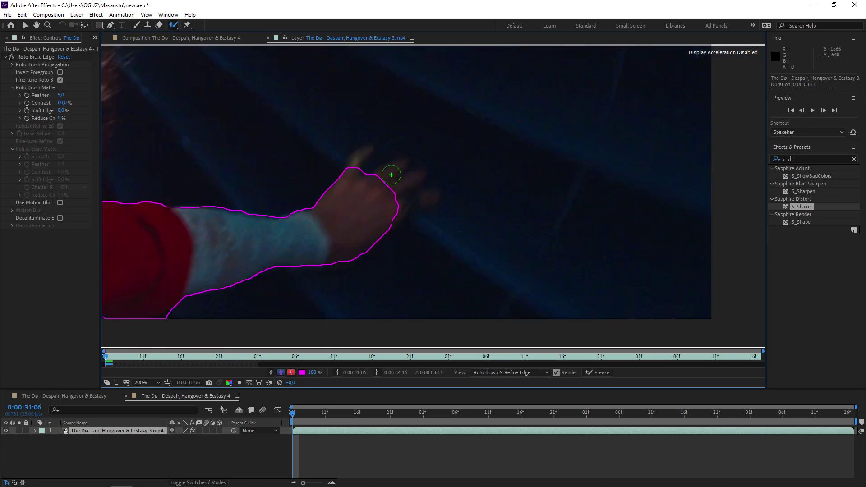
pyautogui.scroll(5, 391, 175)
# - Preview the matte over time in the Composition panel, then return to the Layer view
pyautogui.press('\\')
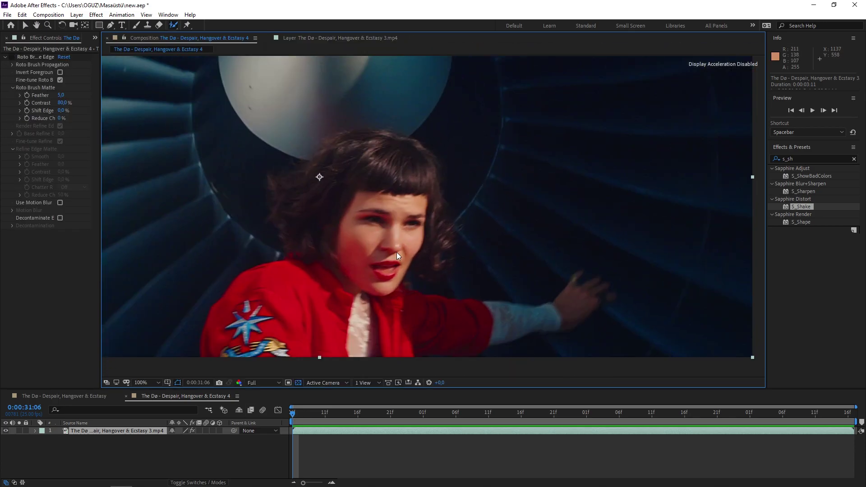
pyautogui.moveTo(293, 417)
pyautogui.mouseDown()
pyautogui.moveTo(747, 404)
pyautogui.moveTo(264, 418)
pyautogui.mouseUp()
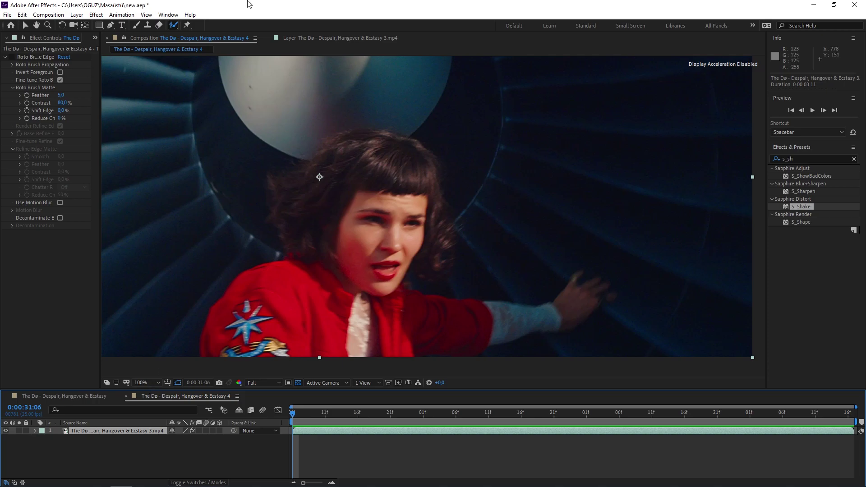
pyautogui.click(332, 36)
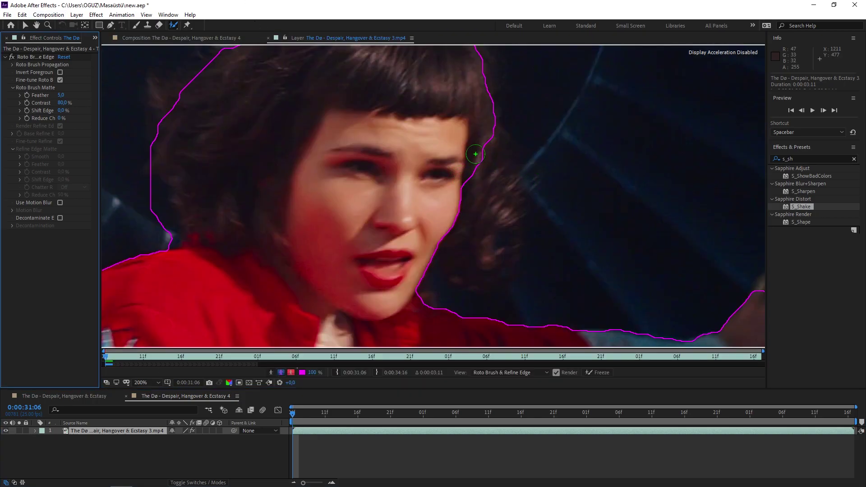
# - Add the hair beside her cheek to the foreground and soften the left hair edge
pyautogui.moveTo(481, 177); pyautogui.dragTo(465, 200)
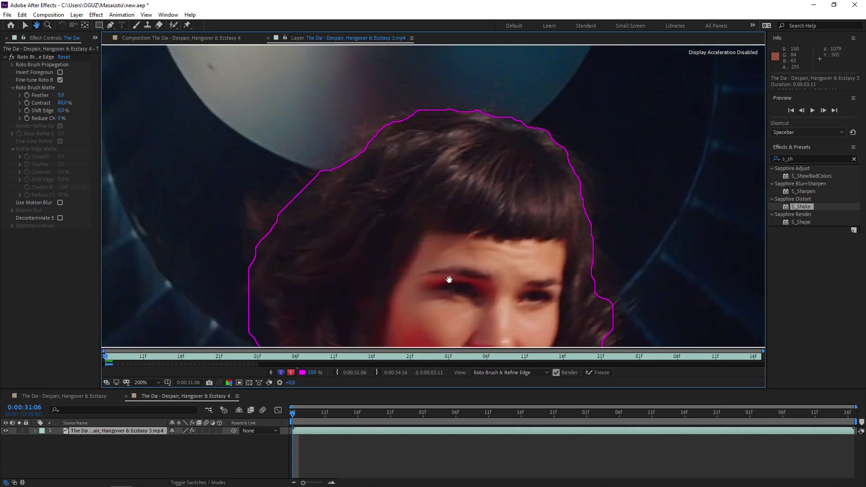
pyautogui.scroll(-2, 478, 158)
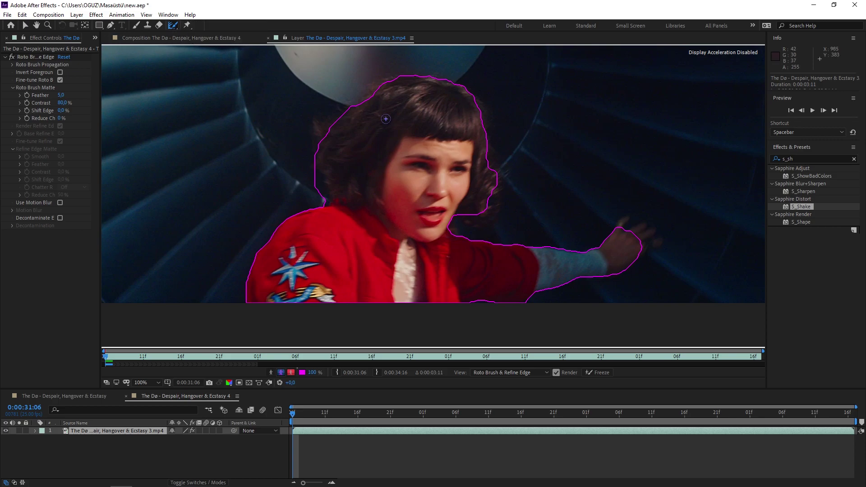
pyautogui.scroll(2, 339, 198)
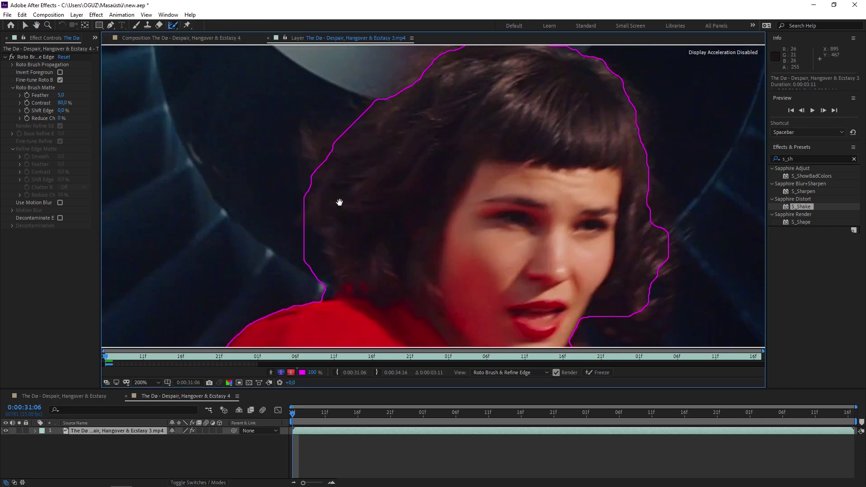
pyautogui.moveTo(315, 156); pyautogui.dragTo(324, 175)
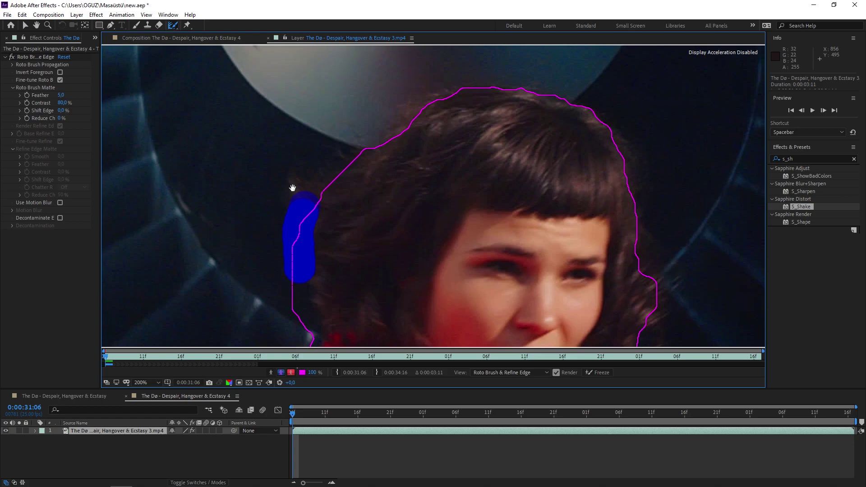
pyautogui.moveTo(301, 169); pyautogui.dragTo(467, 87)
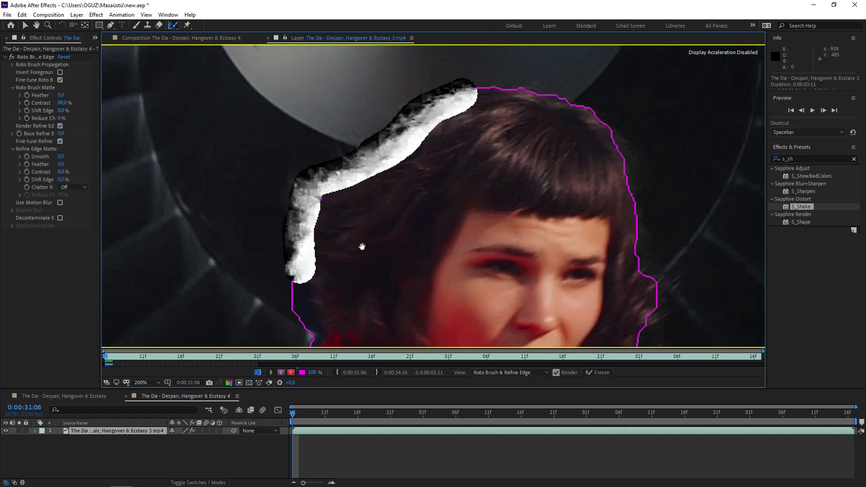
# - Refine the right hair edge down to her shoulder, erasing excess refinement there
pyautogui.scroll(2, 330, 260)
pyautogui.click(310, 222)
pyautogui.moveTo(455, 126); pyautogui.dragTo(270, 232)
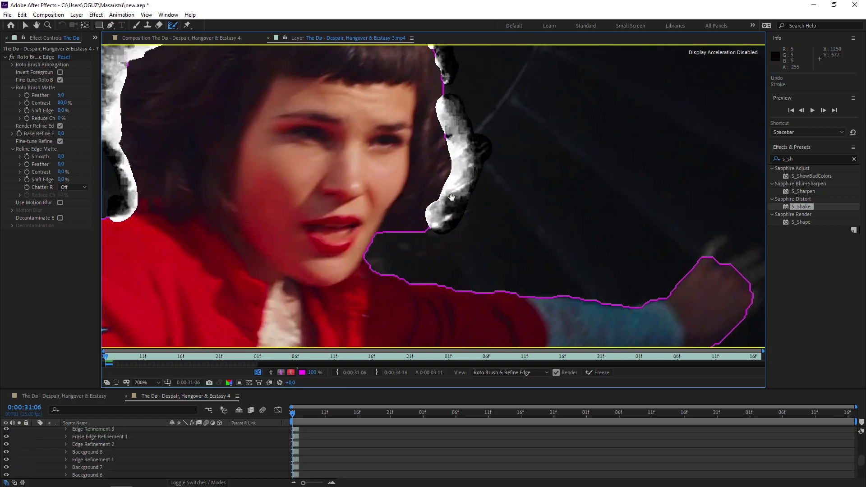
pyautogui.moveTo(315, 243); pyautogui.dragTo(350, 258)
pyautogui.moveTo(454, 288); pyautogui.dragTo(460, 268)
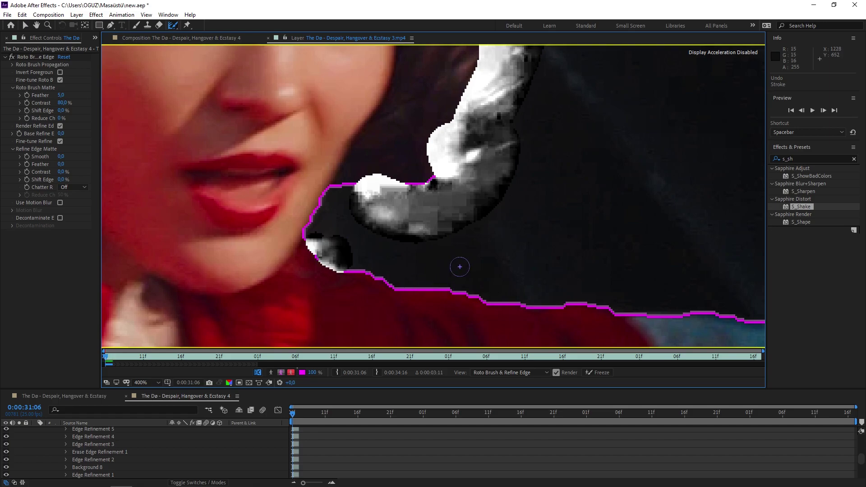
# - Advance to 0:00:31:11 so the matte propagates forward
pyautogui.scroll(-3, 460, 267)
pyautogui.scroll(-1, 368, 182)
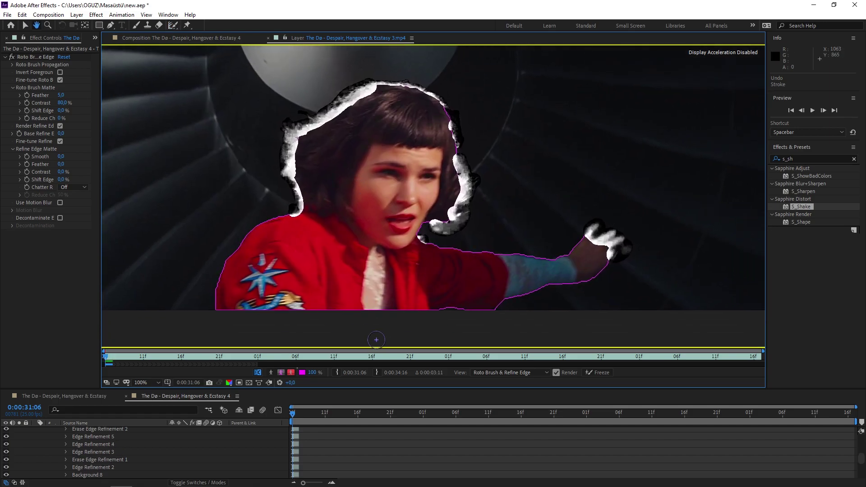
pyautogui.moveTo(293, 416); pyautogui.dragTo(325, 419)
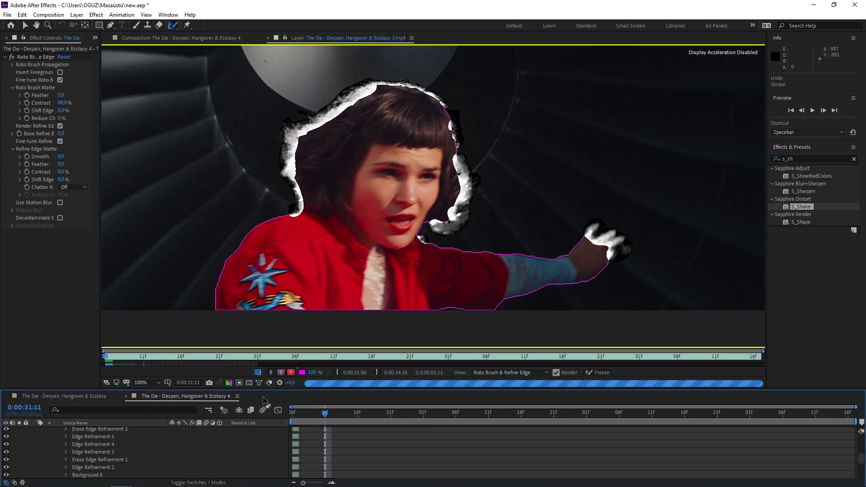
# - Refine the matte along the left hair edge beside her cheek
pyautogui.scroll(1, 325, 161)
pyautogui.moveTo(325, 161)
pyautogui.mouseDown()
pyautogui.moveTo(425, 180)
pyautogui.moveTo(367, 188)
pyautogui.mouseUp()
pyautogui.scroll(-1, 384, 194)
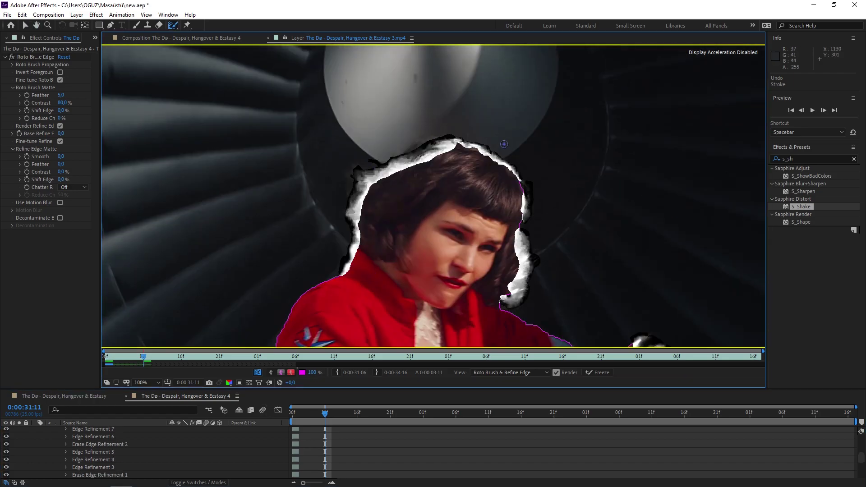
pyautogui.scroll(1, 378, 187)
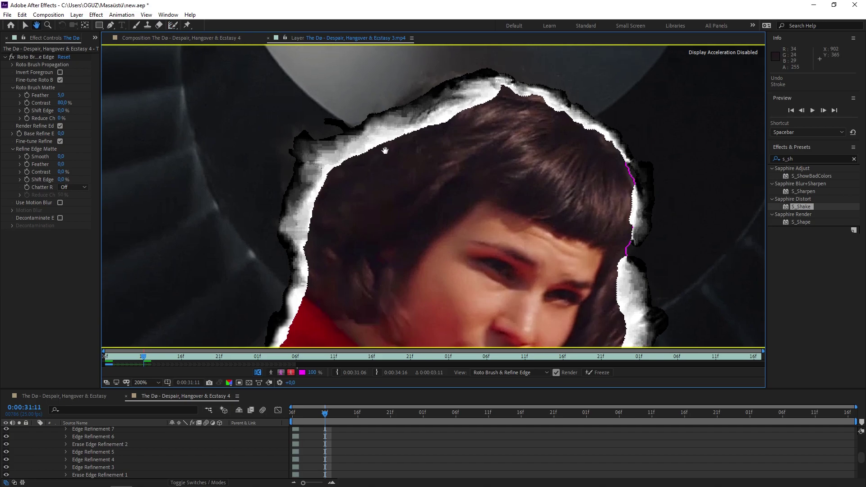
pyautogui.moveTo(343, 134); pyautogui.dragTo(302, 145)
pyautogui.moveTo(293, 182); pyautogui.dragTo(299, 202)
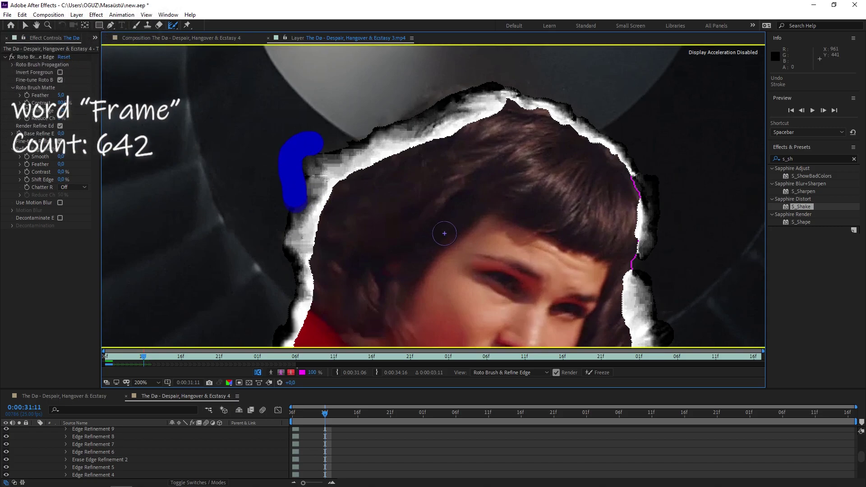
# - Soften the crown of her hair and erase stray refinement beside it
pyautogui.moveTo(445, 234); pyautogui.dragTo(377, 270)
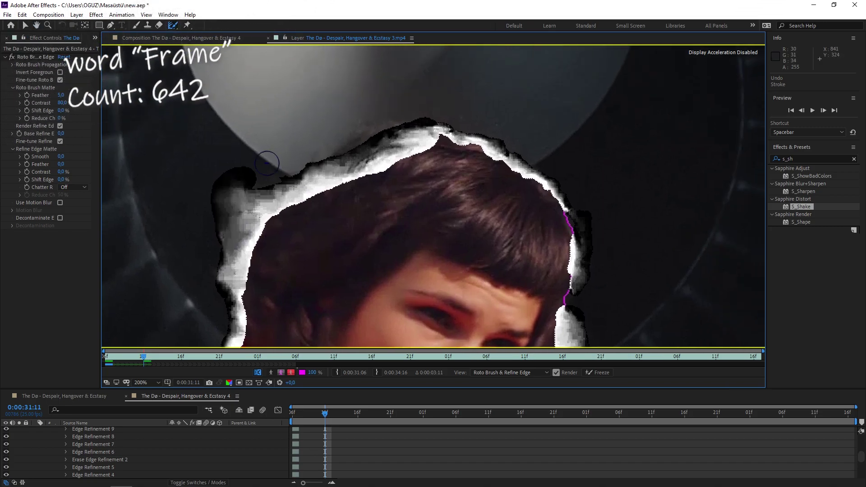
pyautogui.moveTo(257, 170); pyautogui.dragTo(257, 171)
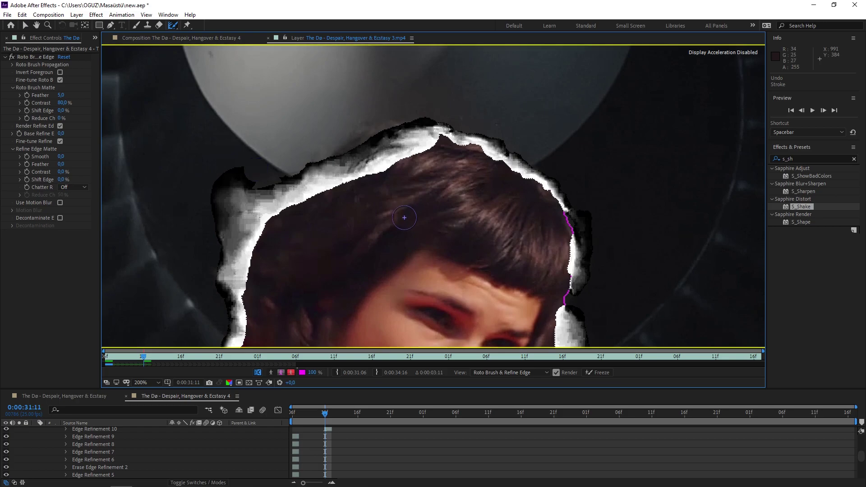
pyautogui.moveTo(334, 157); pyautogui.dragTo(308, 173)
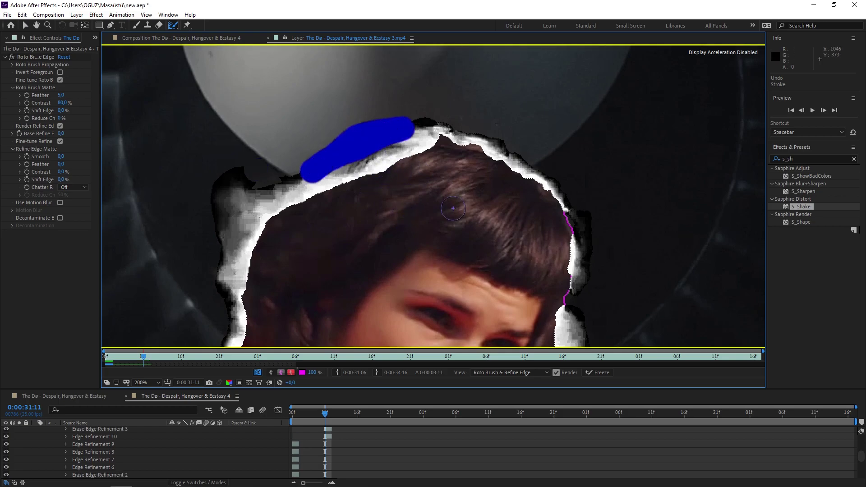
pyautogui.moveTo(483, 201); pyautogui.dragTo(384, 227)
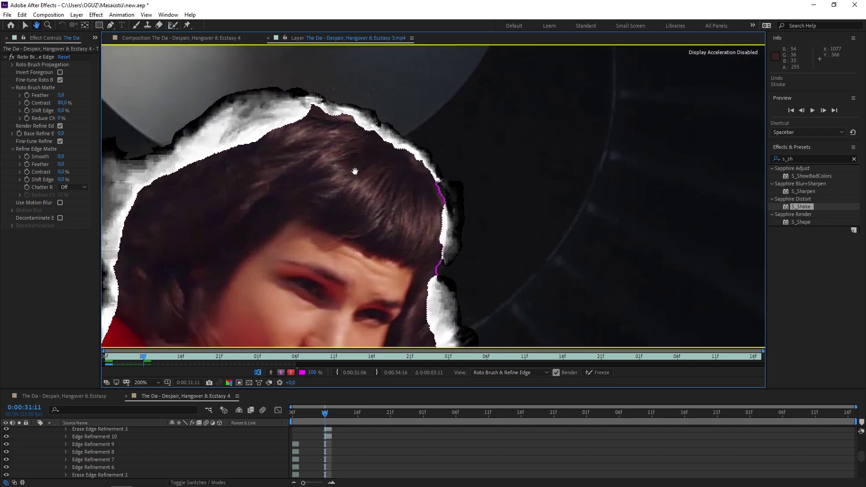
pyautogui.click(375, 262)
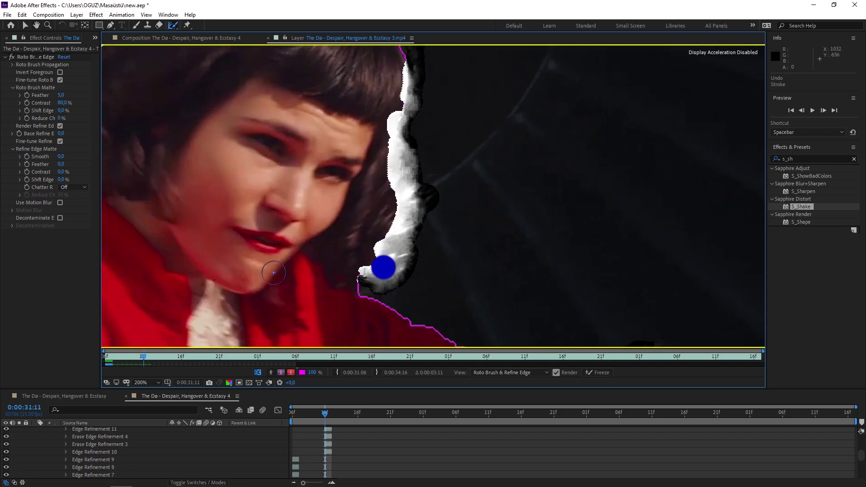
# - Refine the matte along the red collar's bottom and outer edges
pyautogui.press('pagedown')
pyautogui.press('pagedown')
pyautogui.press('pagedown')
pyautogui.scroll(2, 339, 240)
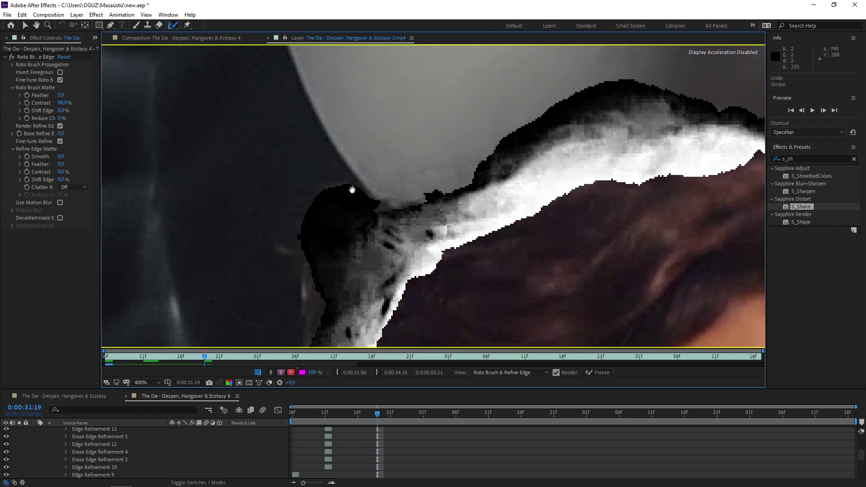
pyautogui.scroll(-2, 455, 229)
pyautogui.moveTo(455, 229)
pyautogui.mouseDown()
pyautogui.moveTo(415, 244)
pyautogui.moveTo(432, 234)
pyautogui.mouseUp()
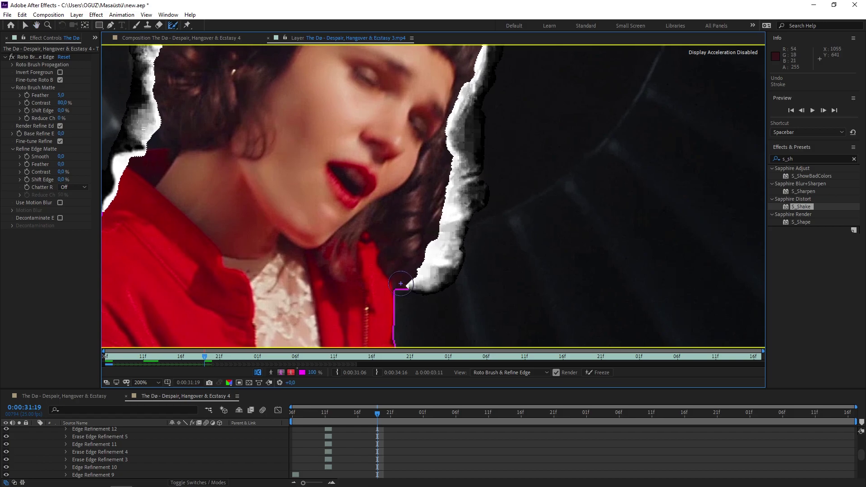
pyautogui.moveTo(404, 283); pyautogui.dragTo(401, 283)
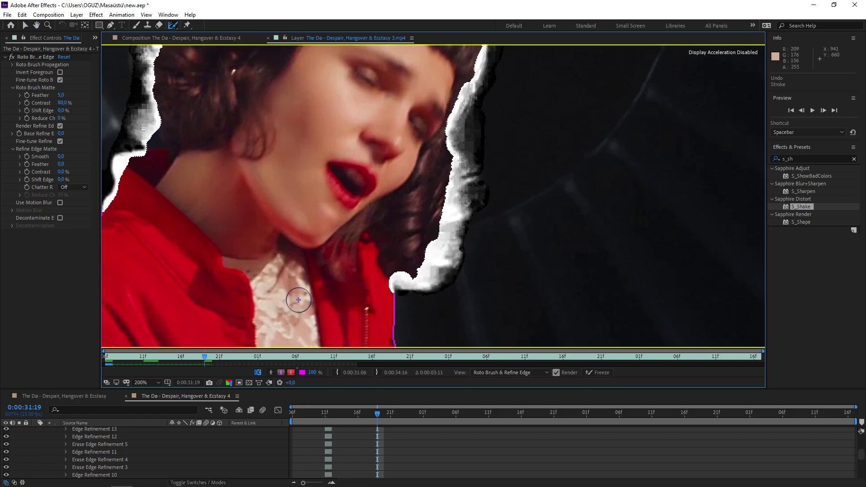
pyautogui.moveTo(299, 303)
pyautogui.mouseDown()
pyautogui.moveTo(447, 239)
pyautogui.moveTo(267, 249)
pyautogui.mouseUp()
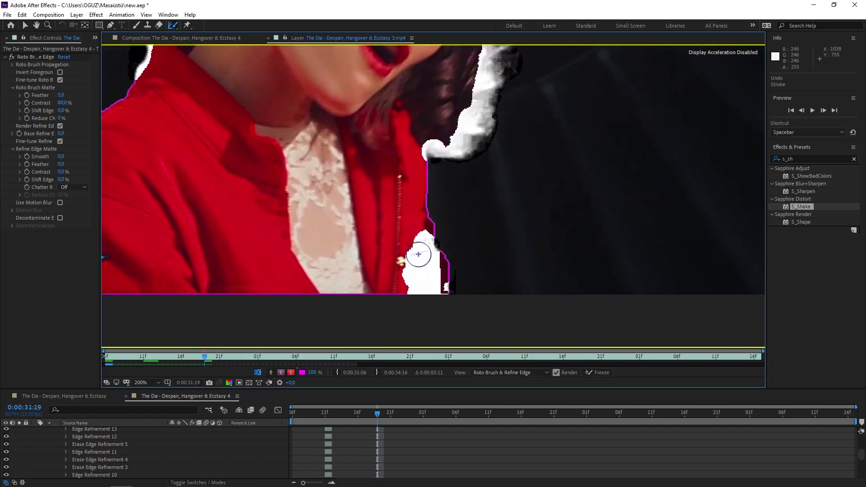
pyautogui.moveTo(418, 240); pyautogui.dragTo(412, 283)
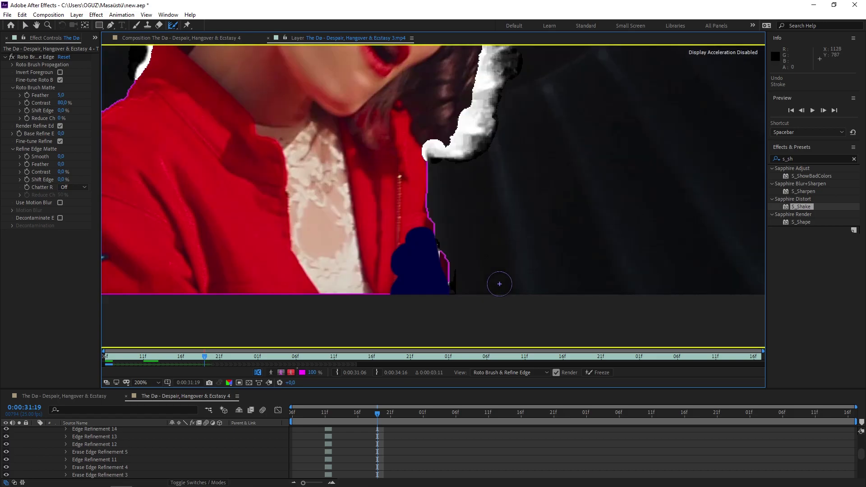
pyautogui.moveTo(432, 253); pyautogui.dragTo(437, 264)
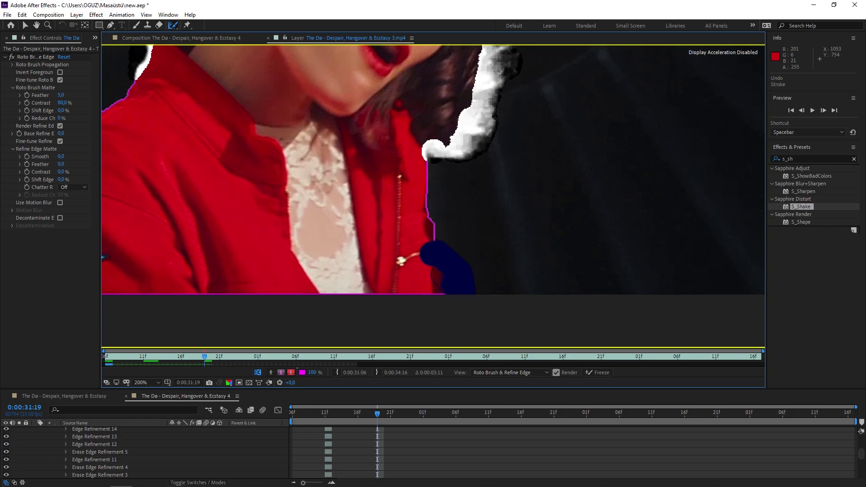
pyautogui.scroll(2, 420, 285)
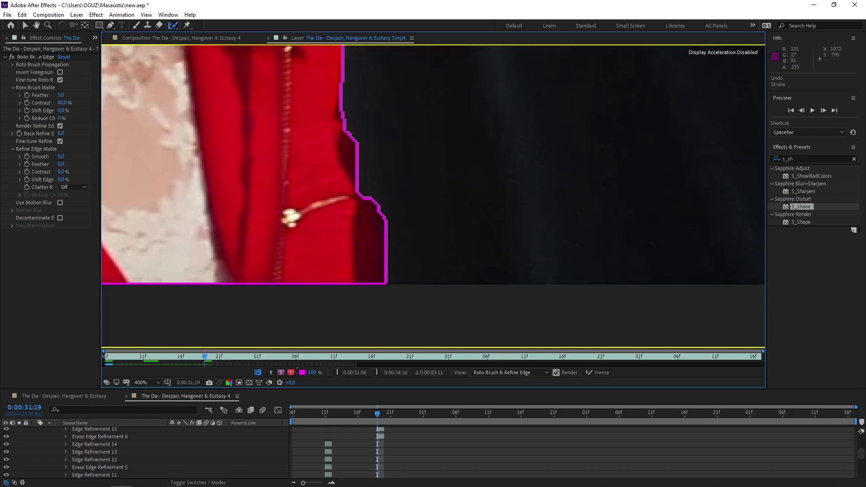
pyautogui.moveTo(386, 236); pyautogui.dragTo(361, 187)
# - Refine the hair edge against the engine and erase refinement spilling into the background
pyautogui.scroll(-2, 298, 234)
pyautogui.scroll(-1, 298, 234)
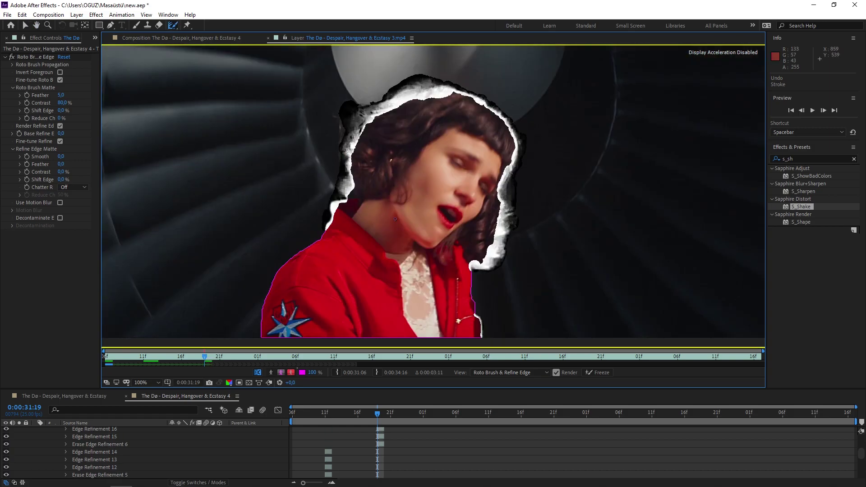
pyautogui.scroll(1, 298, 233)
pyautogui.scroll(2, 415, 149)
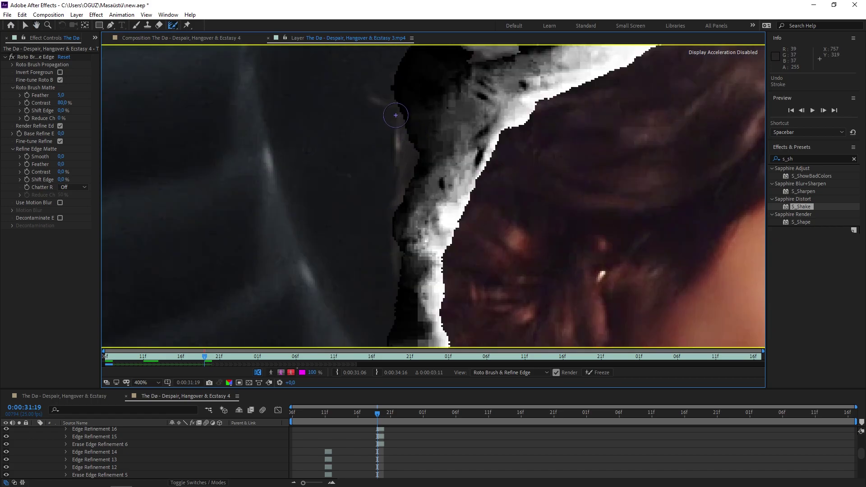
pyautogui.moveTo(383, 104)
pyautogui.mouseDown()
pyautogui.moveTo(406, 228)
pyautogui.moveTo(400, 284)
pyautogui.mouseUp()
pyautogui.moveTo(399, 215); pyautogui.dragTo(441, 263)
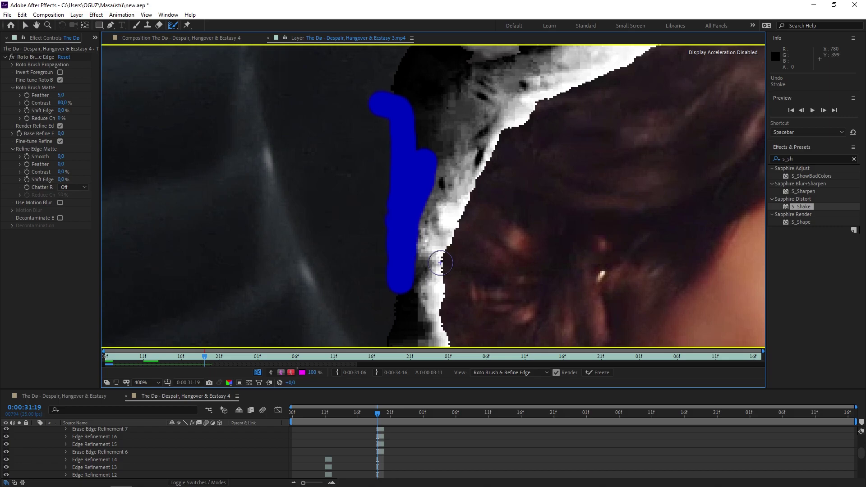
pyautogui.moveTo(413, 158); pyautogui.dragTo(336, 306)
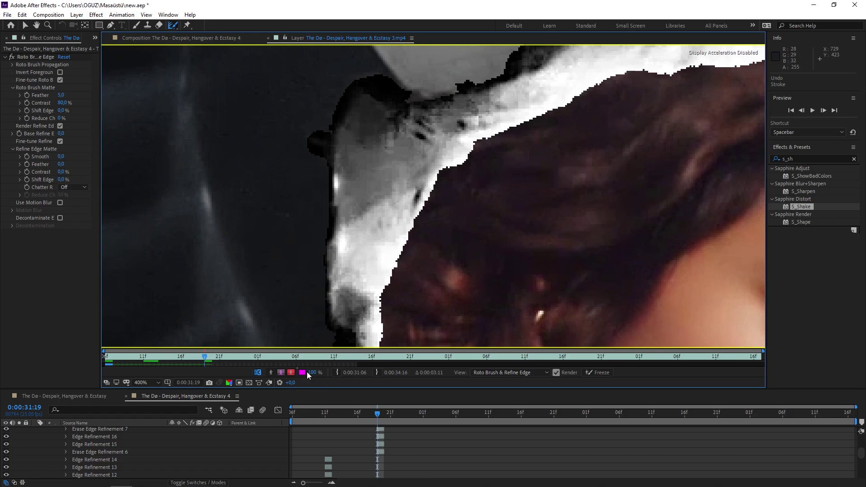
# - Check the matte in full frame with Alpha Overlay, Alpha and Alpha Boundary views
pyautogui.click(293, 373)
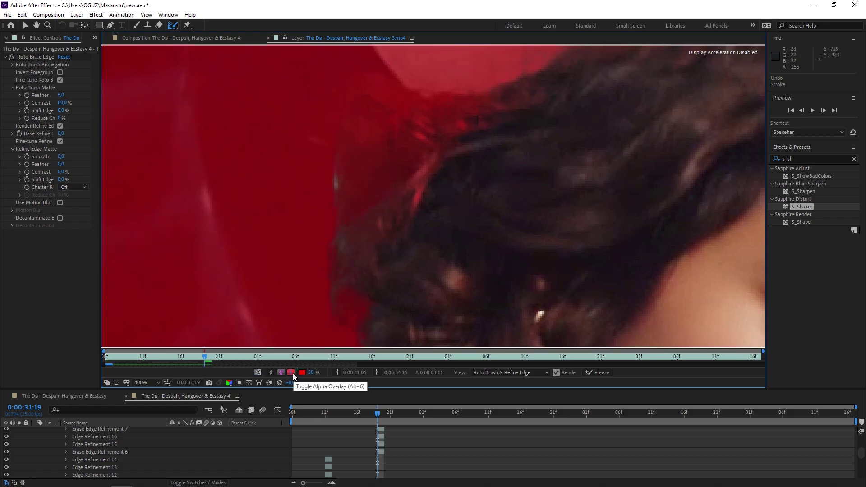
pyautogui.press('/')
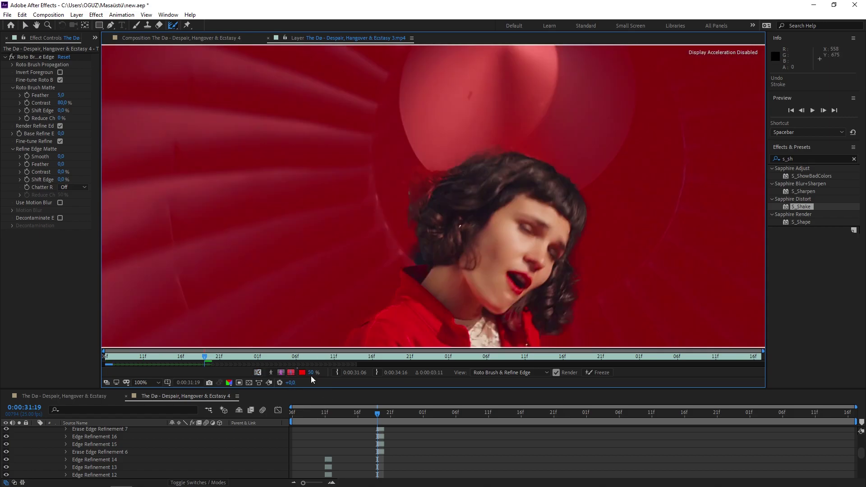
pyautogui.click(292, 372)
pyautogui.click(291, 373)
pyautogui.scroll(2, 316, 188)
pyautogui.scroll(2, 348, 231)
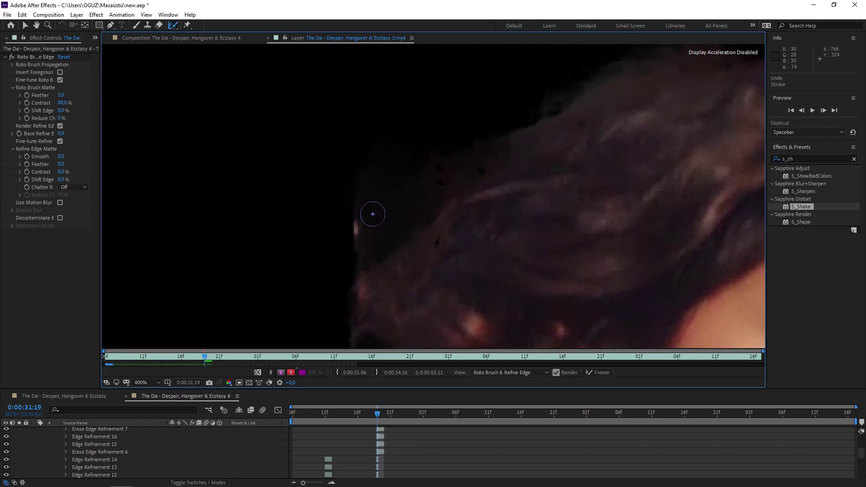
pyautogui.scroll(-2, 366, 219)
pyautogui.click(291, 373)
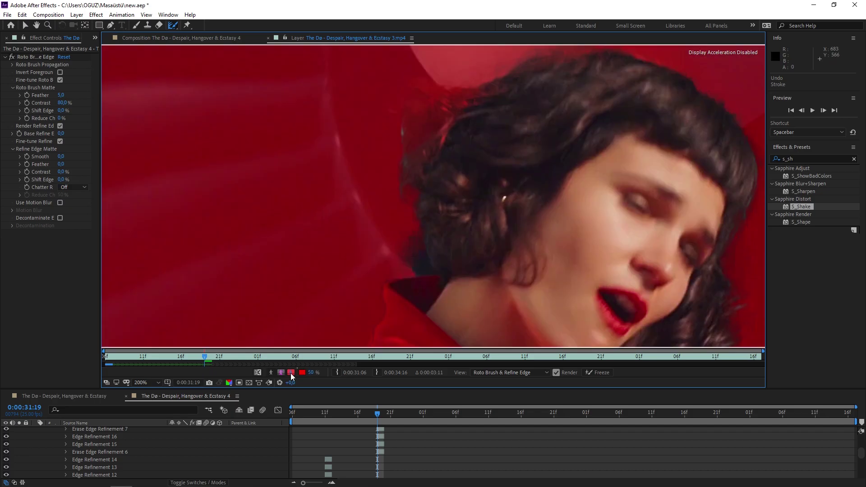
pyautogui.click(281, 373)
pyautogui.scroll(-2, 275, 224)
# - Play back the footage and compare the Alpha and Refine Edge X-ray views
pyautogui.press('space')
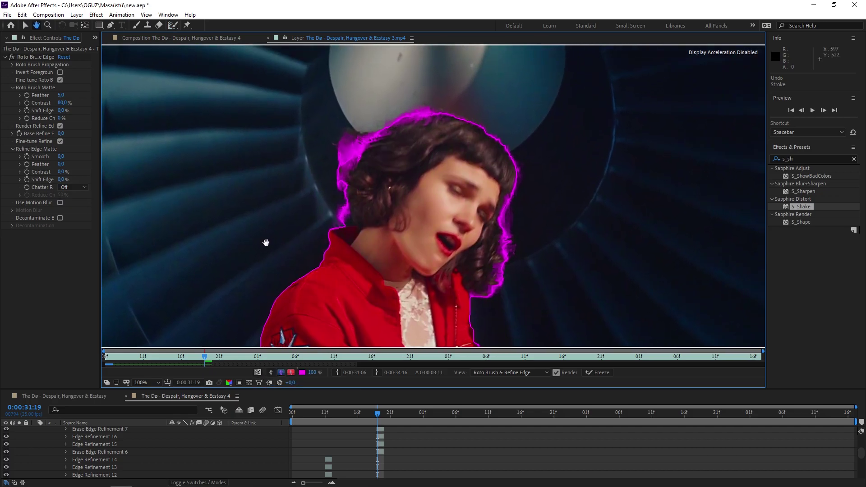
pyautogui.click(271, 373)
pyautogui.click(271, 372)
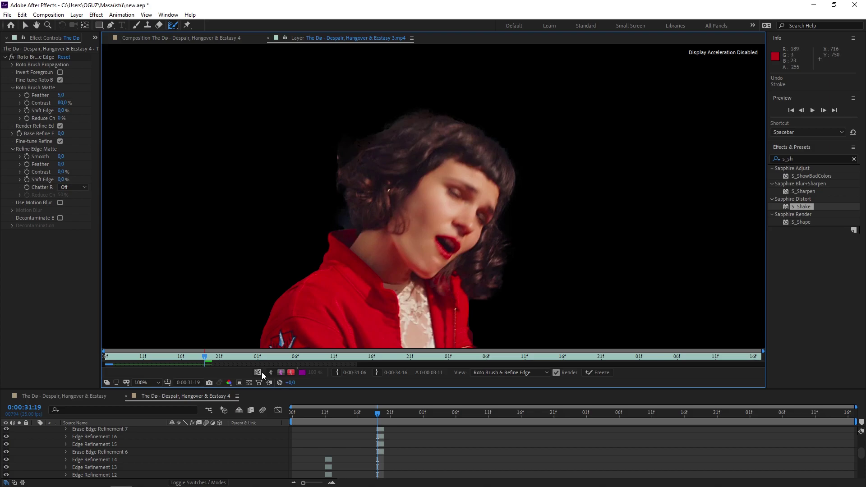
pyautogui.click(259, 372)
pyautogui.scroll(1, 378, 216)
pyautogui.scroll(1, 379, 216)
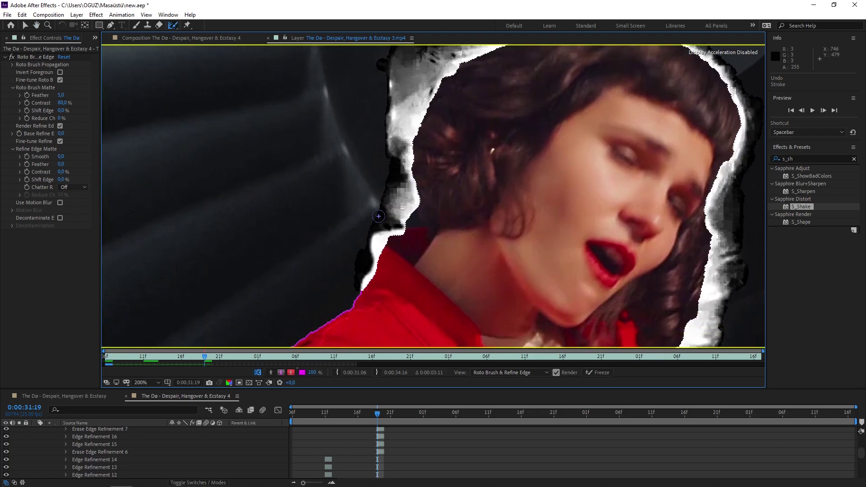
pyautogui.scroll(2, 370, 219)
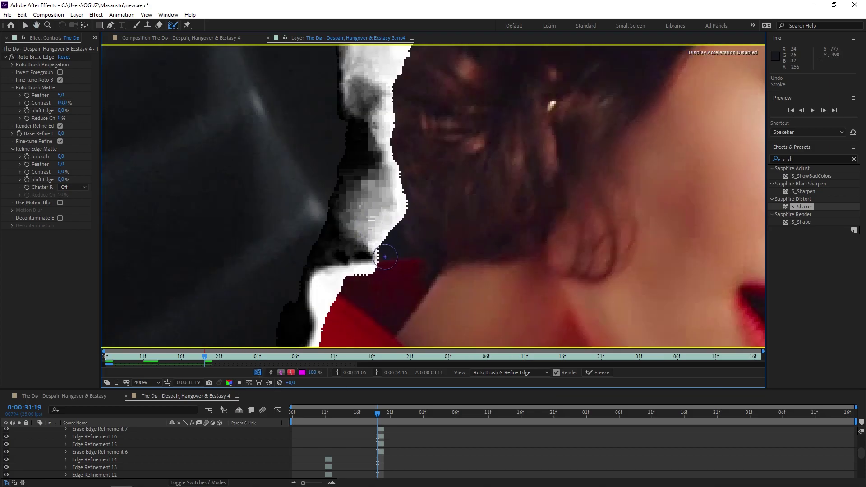
# - Erase excess refinement along the jaw and add another refine stroke on the edge
pyautogui.moveTo(374, 234)
pyautogui.mouseDown()
pyautogui.moveTo(437, 255)
pyautogui.moveTo(397, 232)
pyautogui.mouseUp()
pyautogui.scroll(-2, 361, 253)
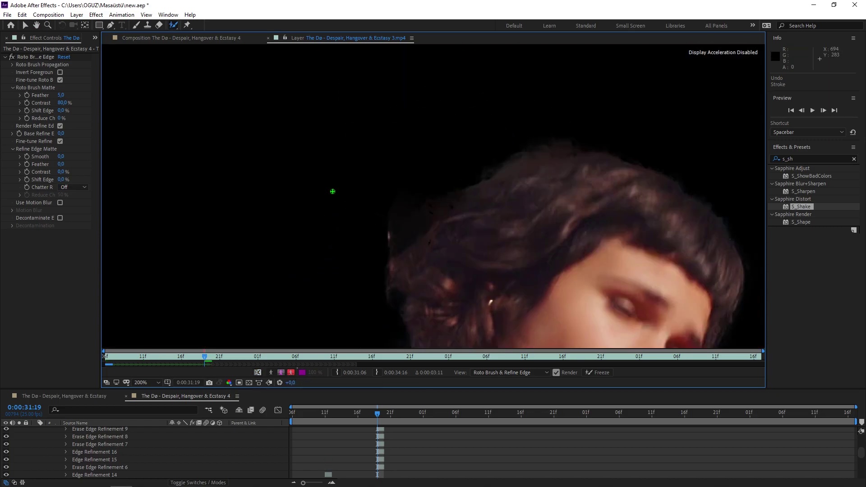
pyautogui.click(258, 373)
pyautogui.click(281, 372)
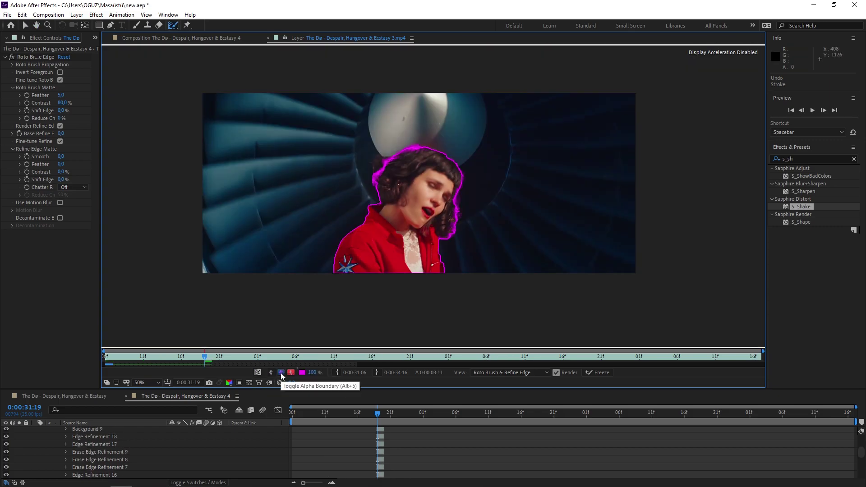
pyautogui.scroll(3, 401, 172)
pyautogui.moveTo(501, 149); pyautogui.dragTo(402, 171)
pyautogui.scroll(-2, 402, 172)
pyautogui.scroll(-2, 340, 181)
pyautogui.click(261, 373)
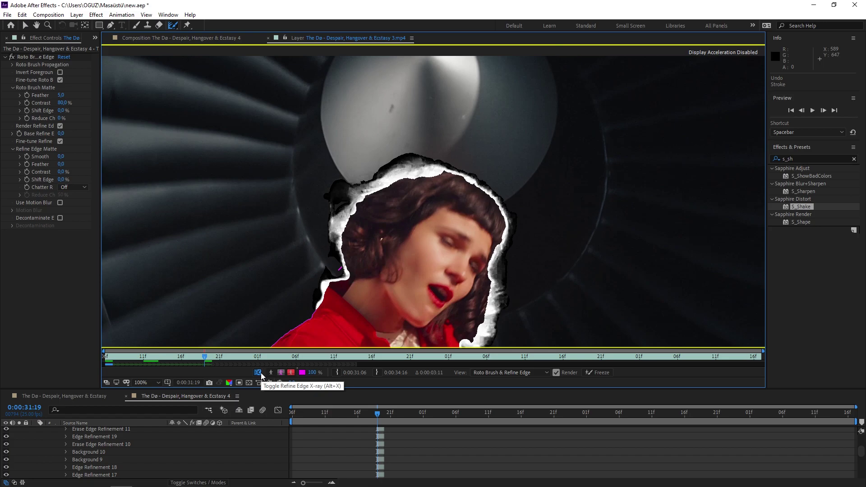
pyautogui.click(261, 373)
pyautogui.scroll(-3, 385, 262)
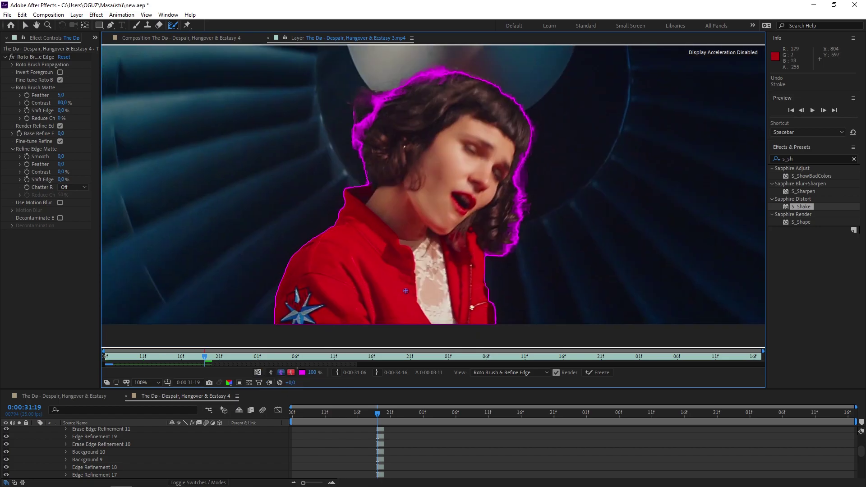
# - Step a few frames ahead and compare the Refine Edge X-ray halo with the outline
pyautogui.moveTo(379, 414); pyautogui.dragTo(442, 420)
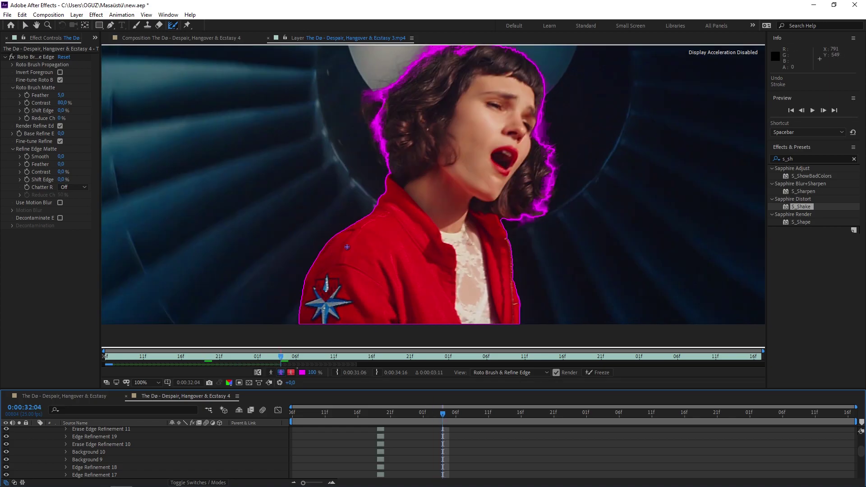
pyautogui.click(258, 372)
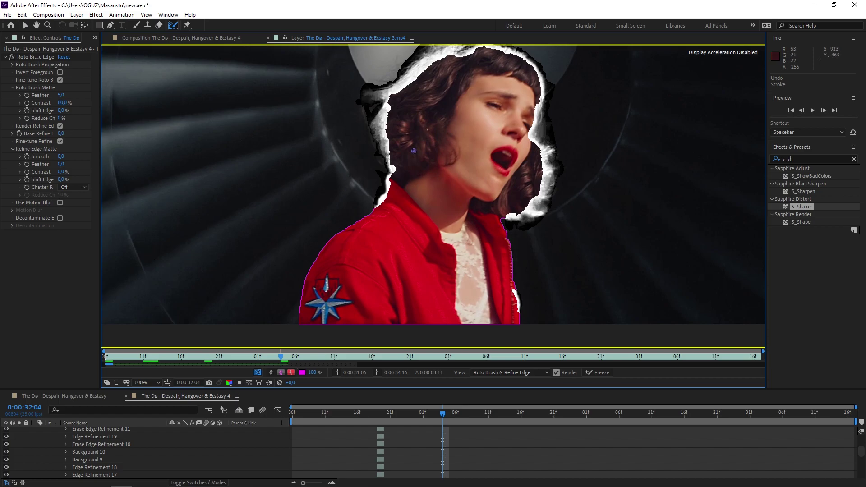
pyautogui.moveTo(413, 151); pyautogui.dragTo(373, 197)
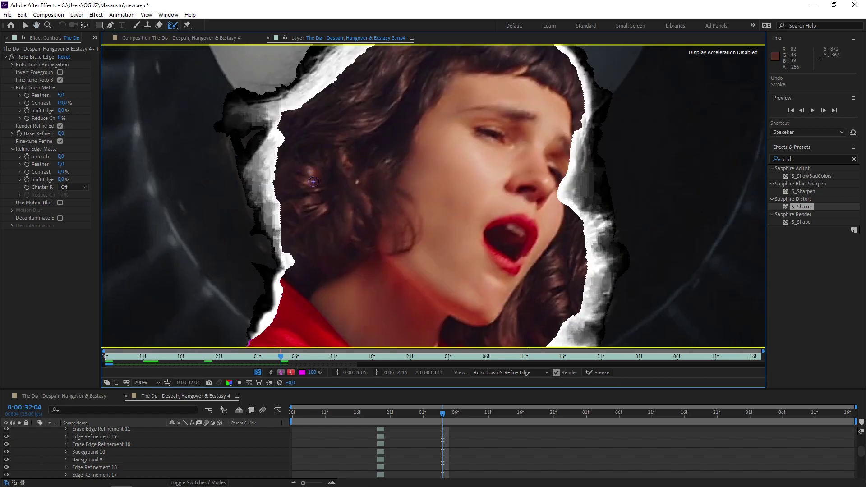
pyautogui.click(259, 373)
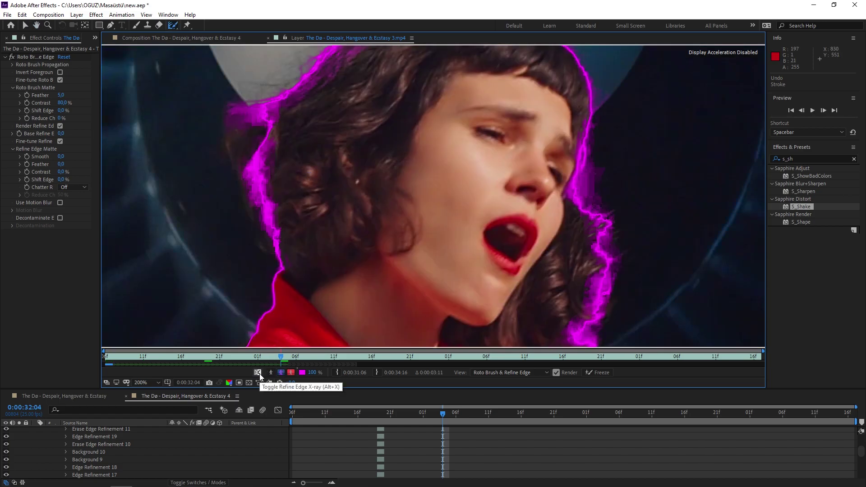
pyautogui.click(259, 374)
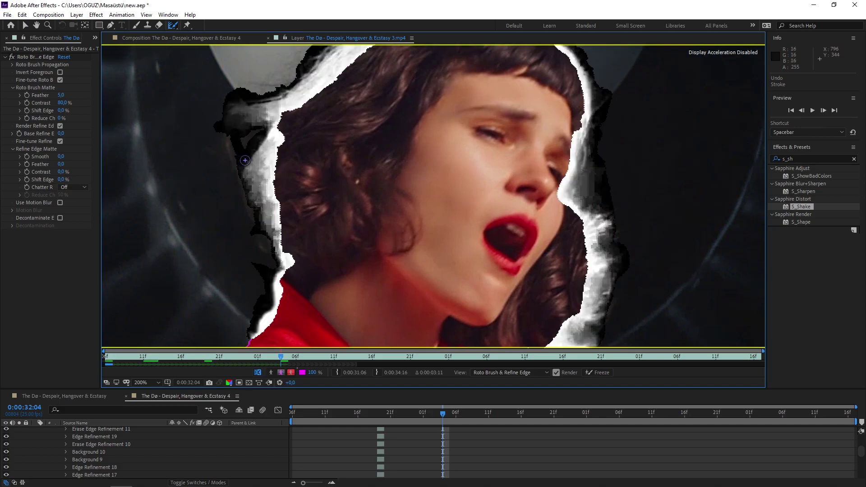
pyautogui.moveTo(239, 155); pyautogui.dragTo(309, 147)
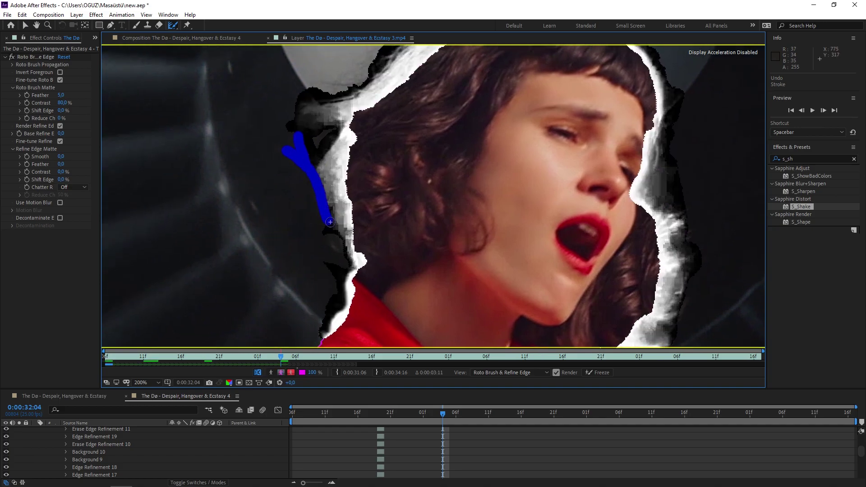
# - Add a refine stroke on the hair beside her face, then advance to 0:00:32:23
pyautogui.moveTo(331, 222); pyautogui.dragTo(330, 222)
pyautogui.scroll(-2, 330, 212)
pyautogui.scroll(2, 323, 171)
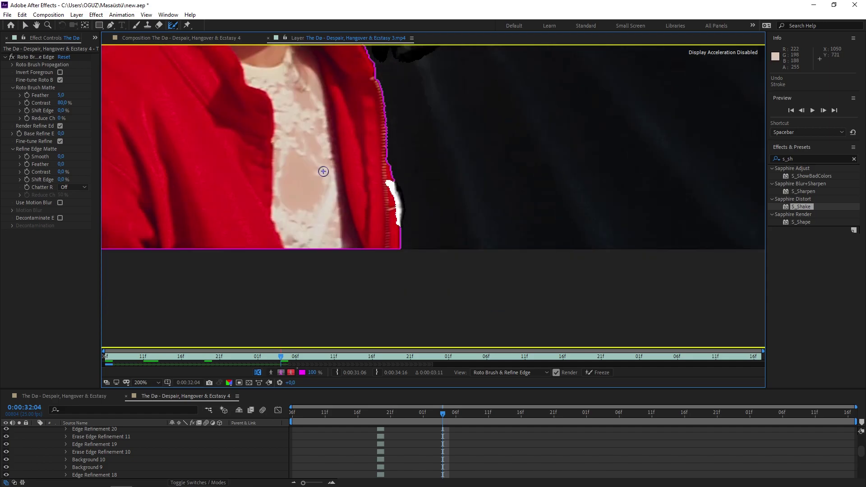
pyautogui.scroll(-2, 324, 171)
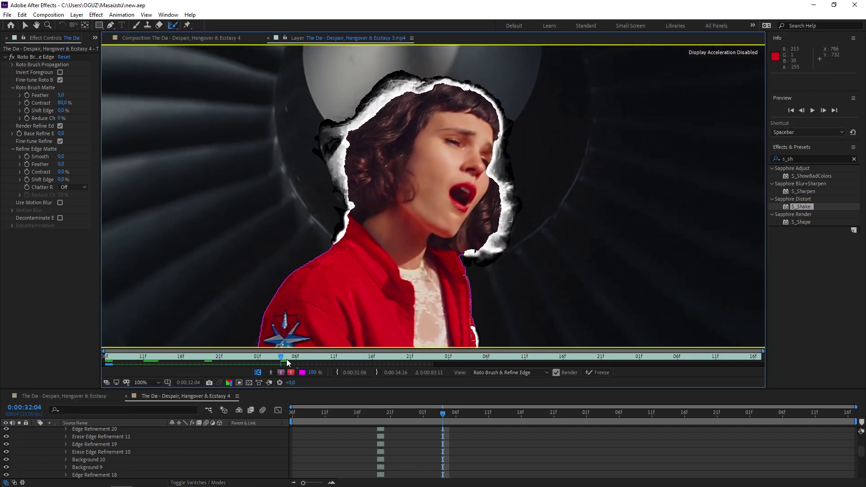
pyautogui.moveTo(282, 358); pyautogui.dragTo(411, 357)
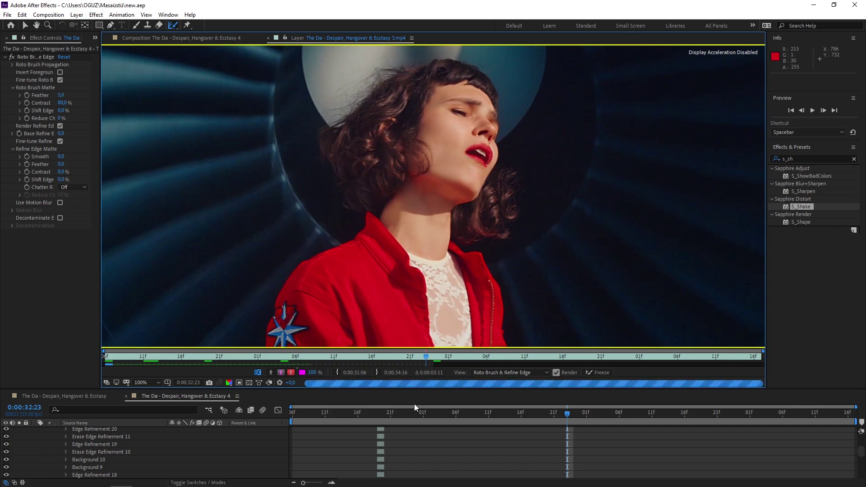
# - Refine two stretches of the hair edge on the 0:00:32:23 frame
pyautogui.scroll(2, 346, 176)
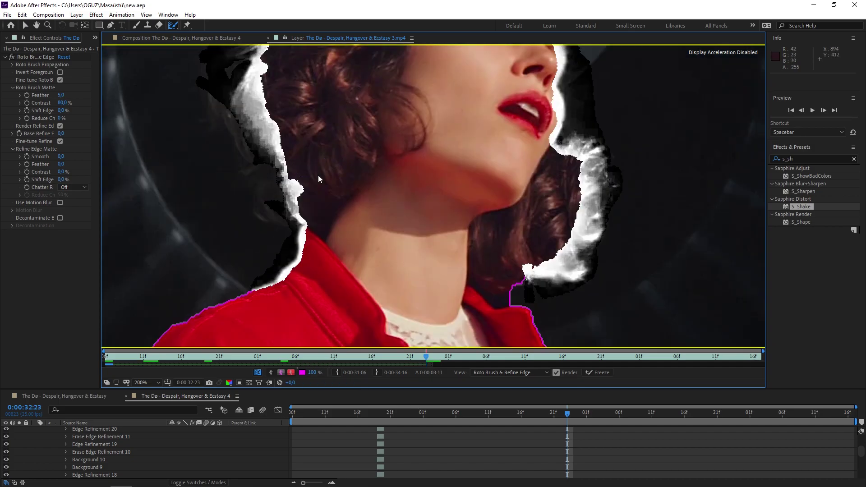
pyautogui.moveTo(319, 178)
pyautogui.mouseDown()
pyautogui.moveTo(356, 110)
pyautogui.moveTo(388, 156)
pyautogui.moveTo(370, 190)
pyautogui.mouseUp()
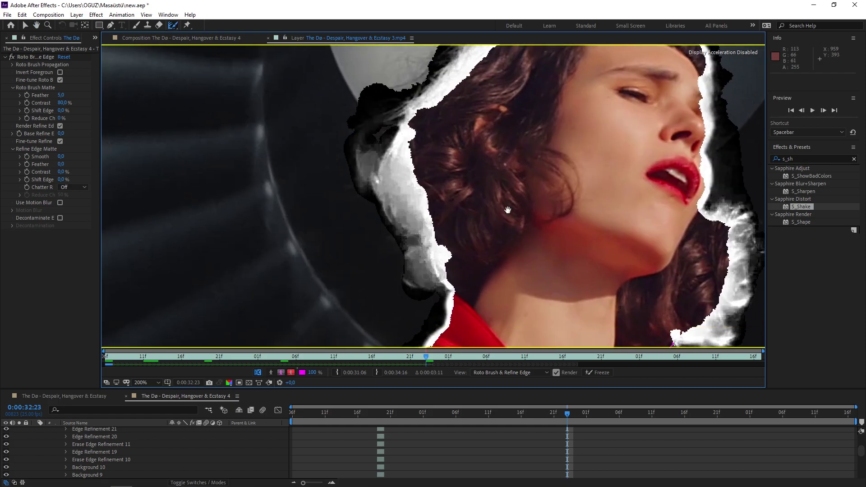
pyautogui.moveTo(420, 152); pyautogui.dragTo(406, 213)
pyautogui.moveTo(433, 118); pyautogui.dragTo(370, 163)
pyautogui.scroll(-1, 290, 161)
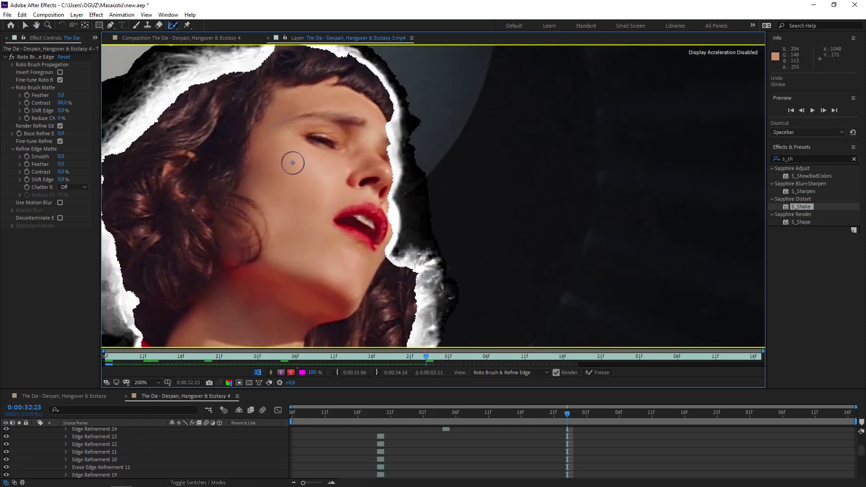
pyautogui.scroll(-1, 351, 223)
pyautogui.scroll(3, 352, 223)
pyautogui.scroll(3, 415, 164)
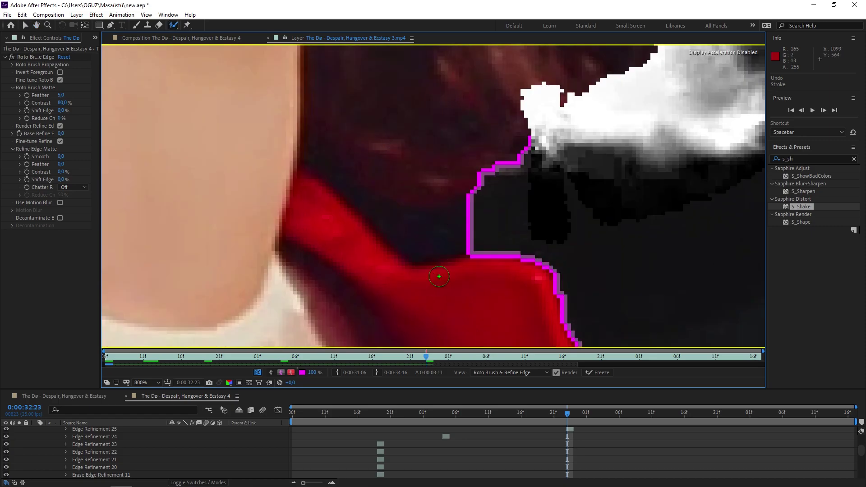
# - Add the collar area beside her neck and refine the dark gap by it
pyautogui.moveTo(465, 209); pyautogui.dragTo(451, 243)
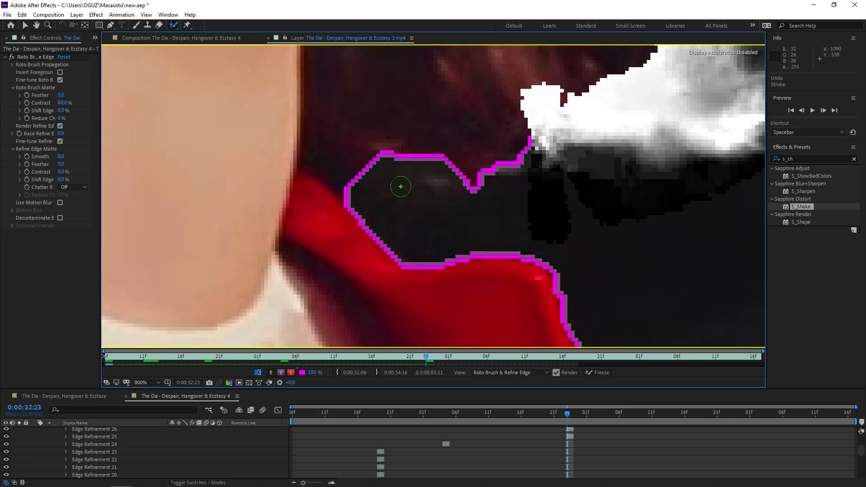
pyautogui.moveTo(407, 184); pyautogui.dragTo(455, 178)
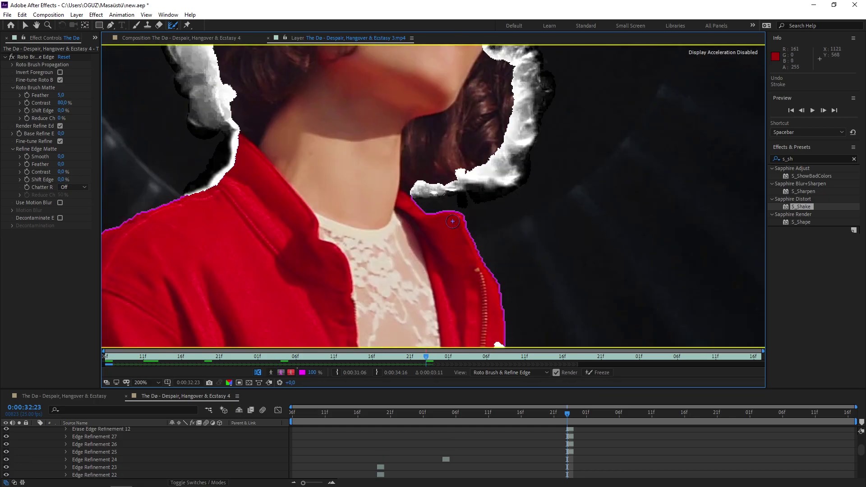
pyautogui.scroll(-5, 579, 226)
pyautogui.scroll(2, 414, 199)
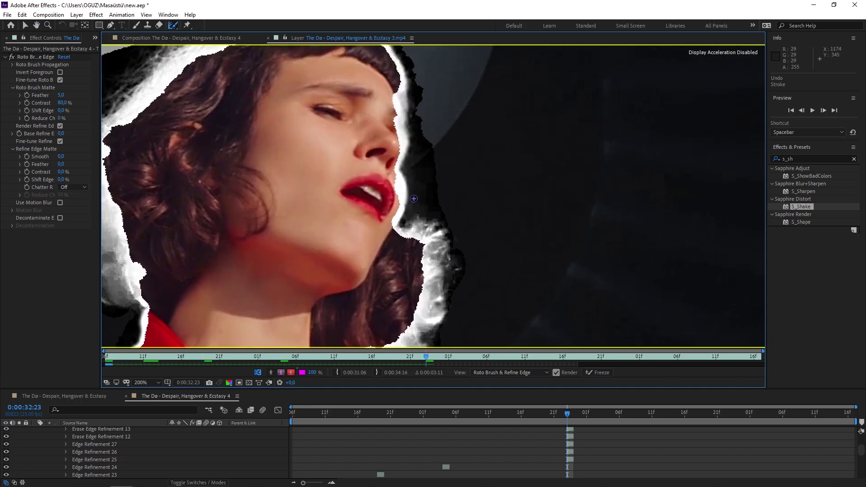
# - Check the cut-out with Alpha Overlay, plain black and Refine Edge X-ray views
pyautogui.click(292, 373)
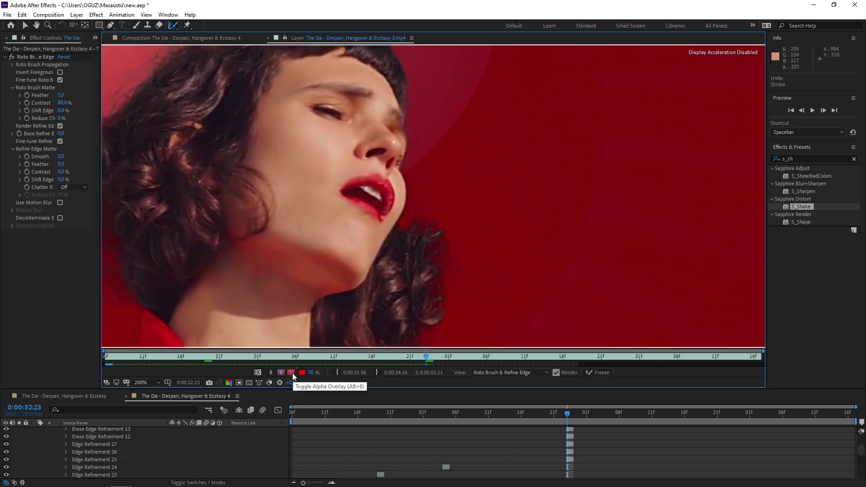
pyautogui.click(292, 373)
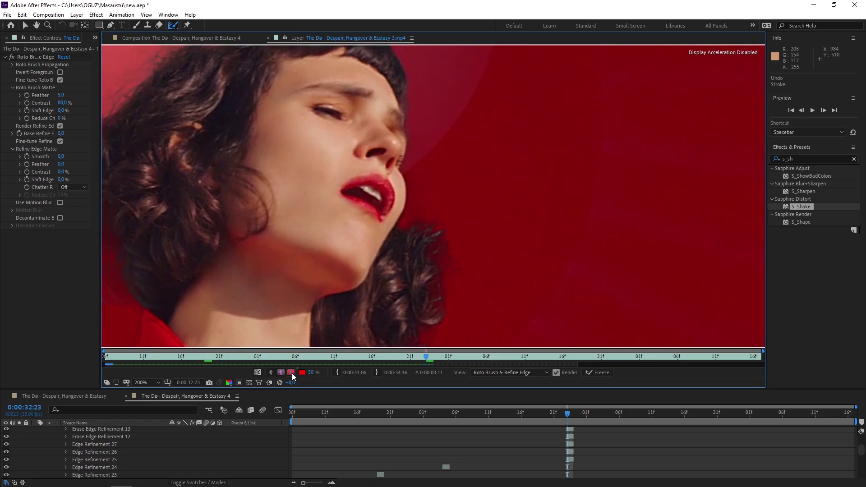
pyautogui.click(291, 372)
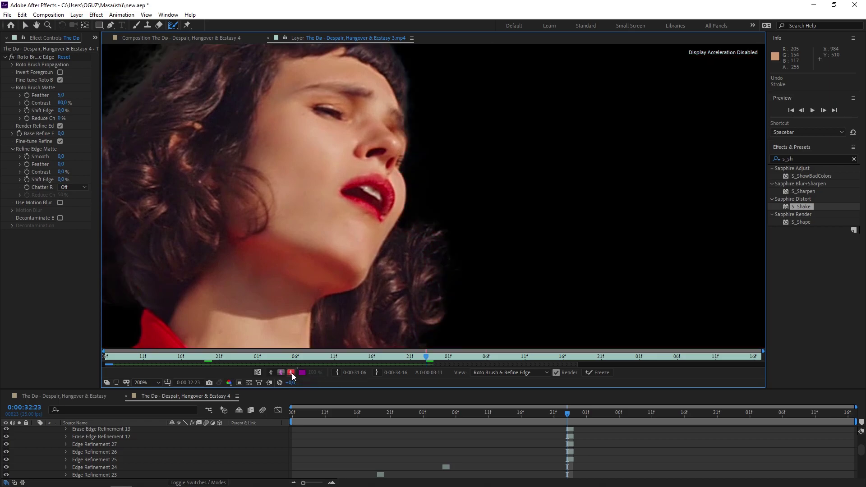
pyautogui.click(257, 373)
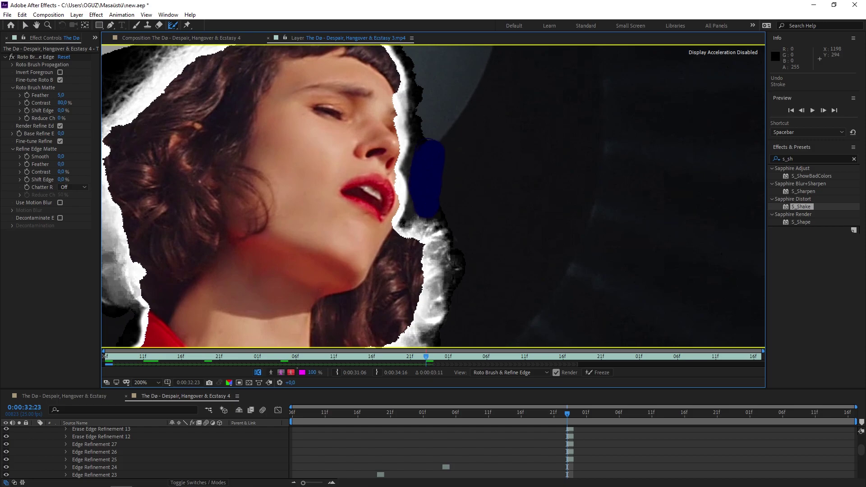
# - Subtract the background patch beside her cheek, dab a small edge refinement, and zoom to 50%
pyautogui.moveTo(433, 122); pyautogui.dragTo(432, 117)
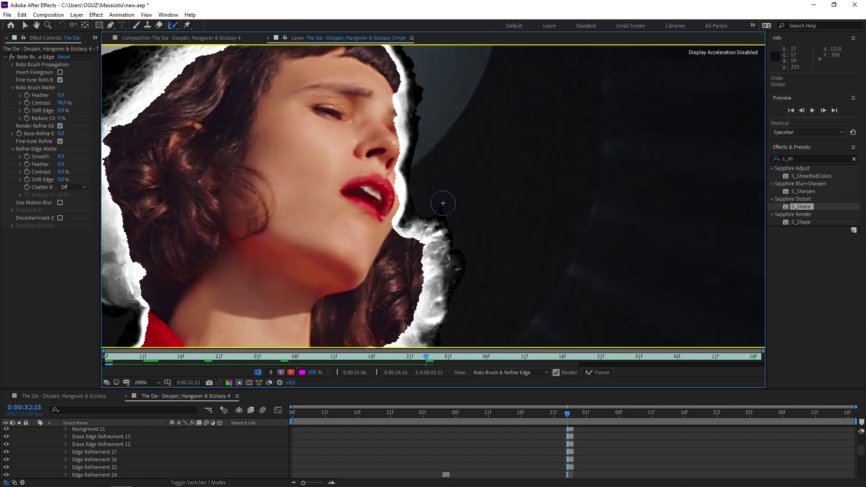
pyautogui.click(446, 202)
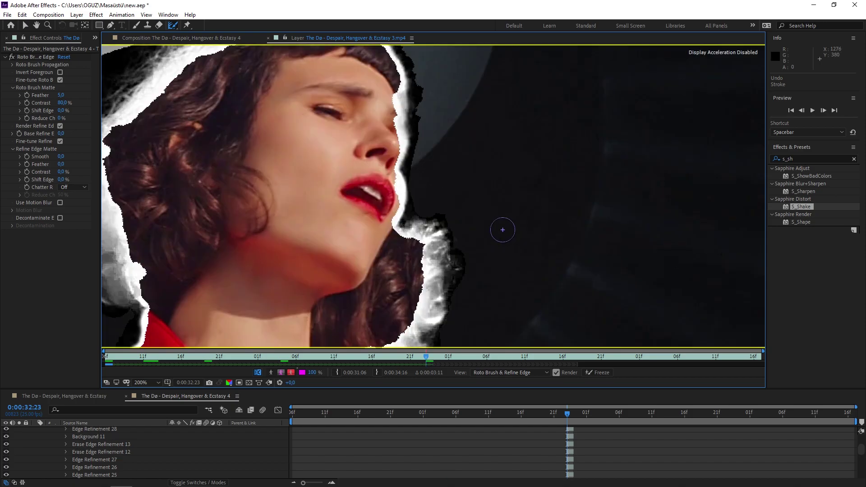
pyautogui.scroll(-1, 501, 232)
pyautogui.scroll(-2, 501, 232)
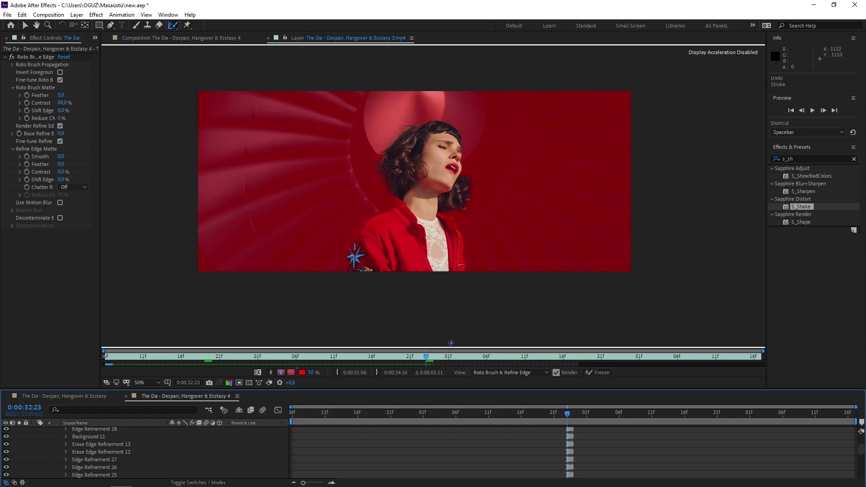
pyautogui.click(427, 359)
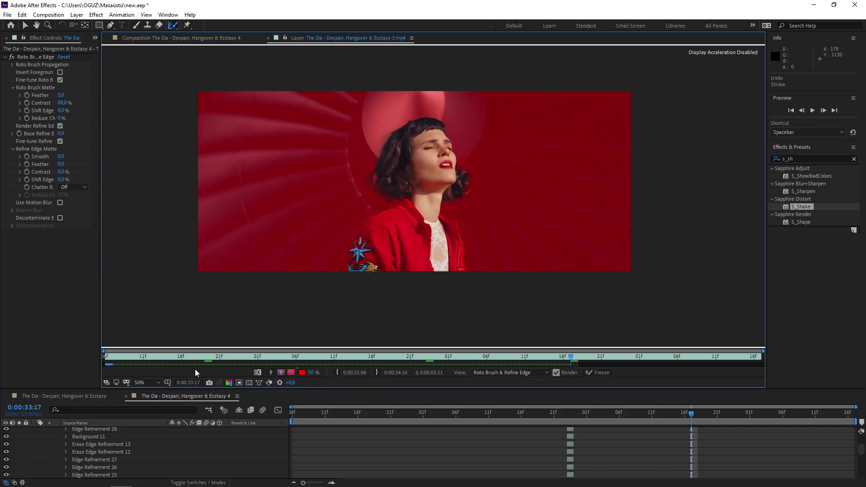
# - Return to Alpha Boundary view and refine the hair edge on the left of her head
pyautogui.click(257, 373)
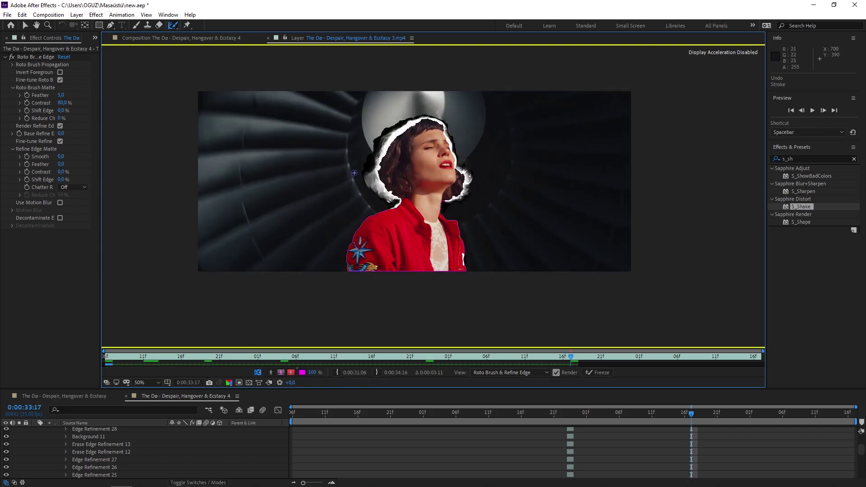
pyautogui.scroll(4, 355, 173)
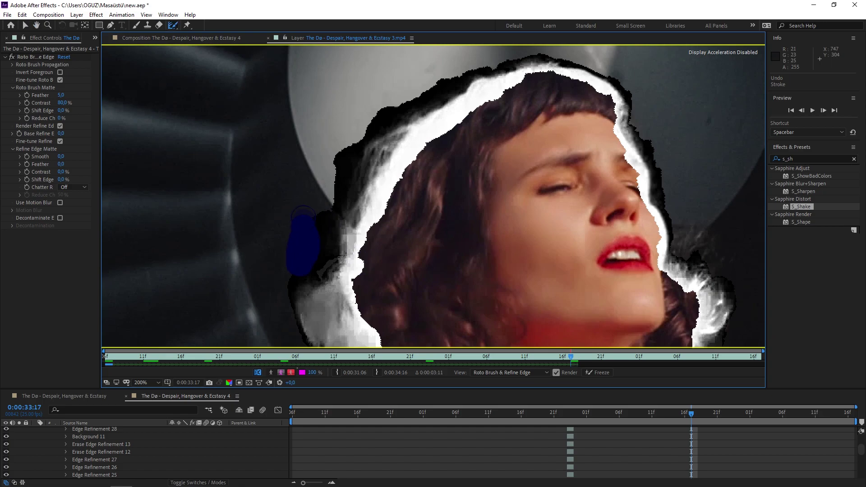
pyautogui.moveTo(303, 212); pyautogui.dragTo(322, 179)
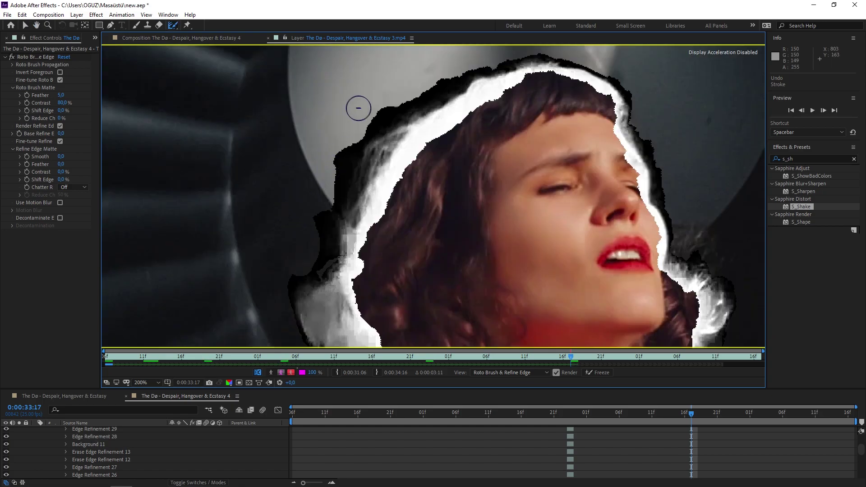
pyautogui.scroll(2, 358, 108)
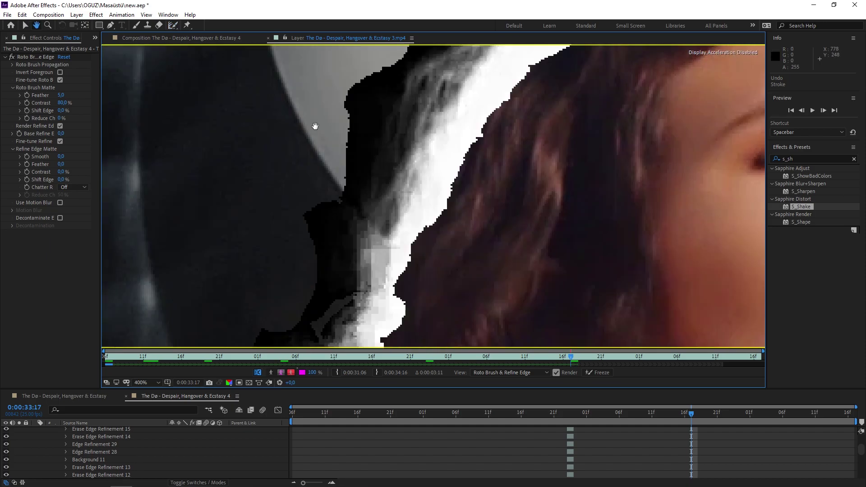
pyautogui.scroll(-3, 454, 118)
pyautogui.scroll(3, 427, 150)
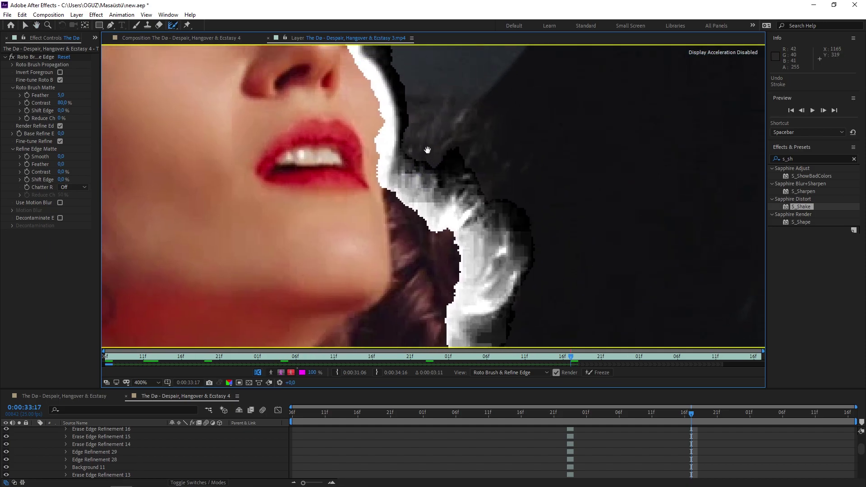
# - Erase edge refinement from the dark hair beside her lips and chin
pyautogui.moveTo(407, 115)
pyautogui.mouseDown()
pyautogui.moveTo(456, 134)
pyautogui.moveTo(418, 141)
pyautogui.moveTo(420, 111)
pyautogui.mouseUp()
pyautogui.moveTo(384, 155); pyautogui.dragTo(373, 168)
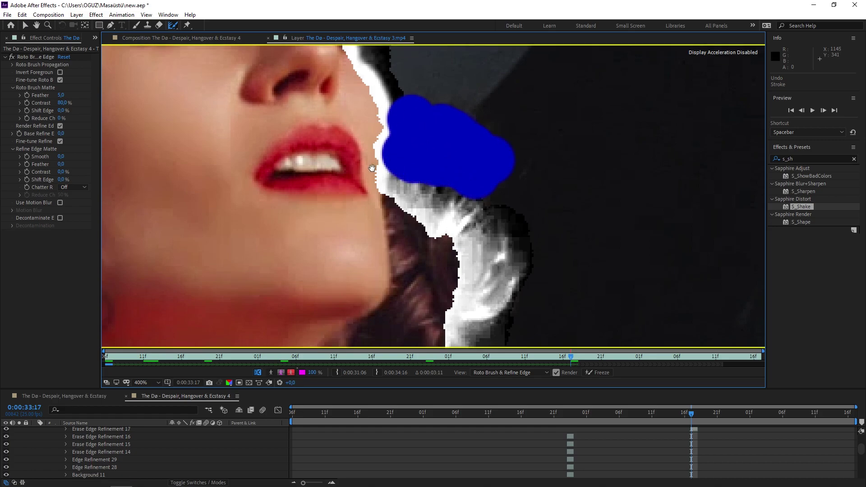
pyautogui.moveTo(431, 121); pyautogui.dragTo(466, 131)
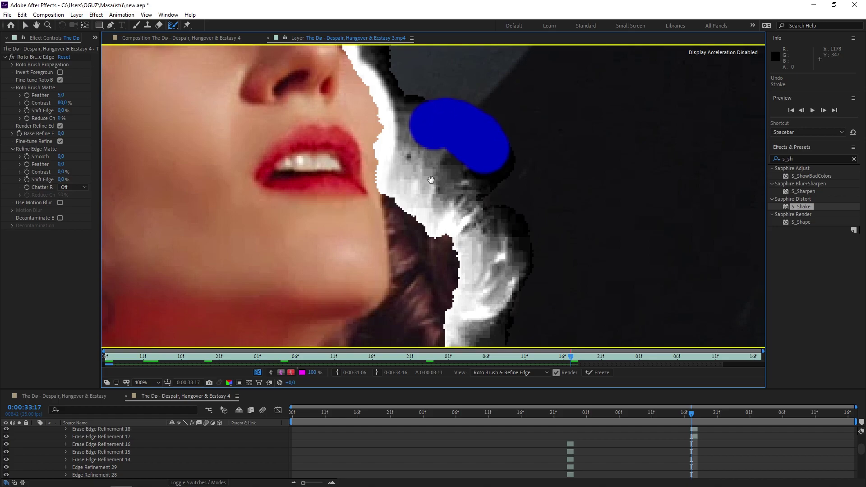
pyautogui.moveTo(434, 173); pyautogui.dragTo(406, 20)
# - Zoom back out to the whole frame and advance to 0:00:34:11
pyautogui.moveTo(464, 242); pyautogui.dragTo(474, 225)
pyautogui.press('/')
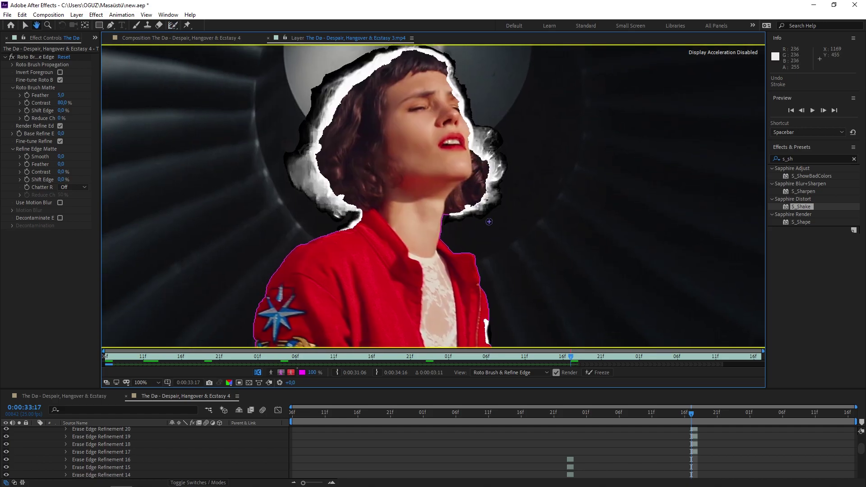
pyautogui.moveTo(571, 356); pyautogui.dragTo(719, 360)
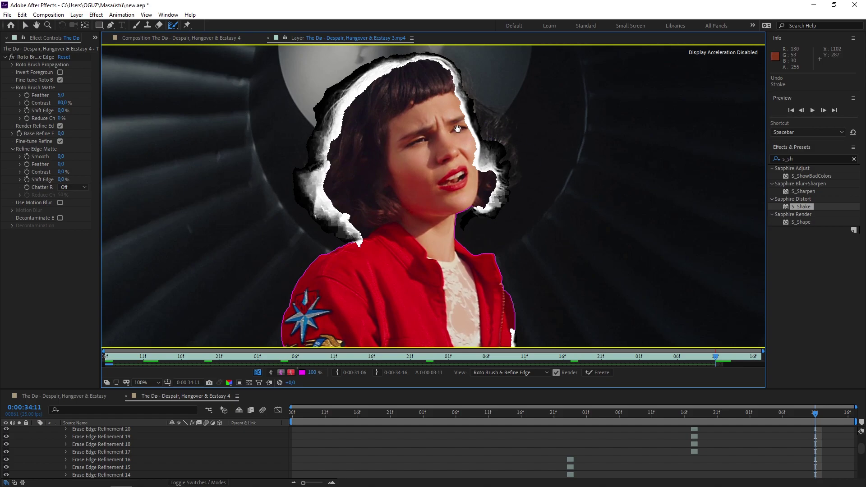
# - Frame her head and face, switching between red overlay and Alpha Boundary views
pyautogui.moveTo(457, 129); pyautogui.dragTo(442, 198)
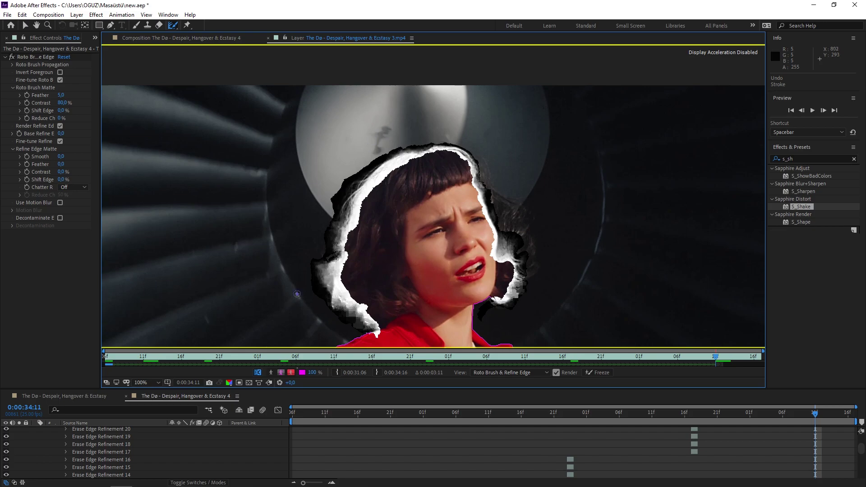
pyautogui.click(257, 372)
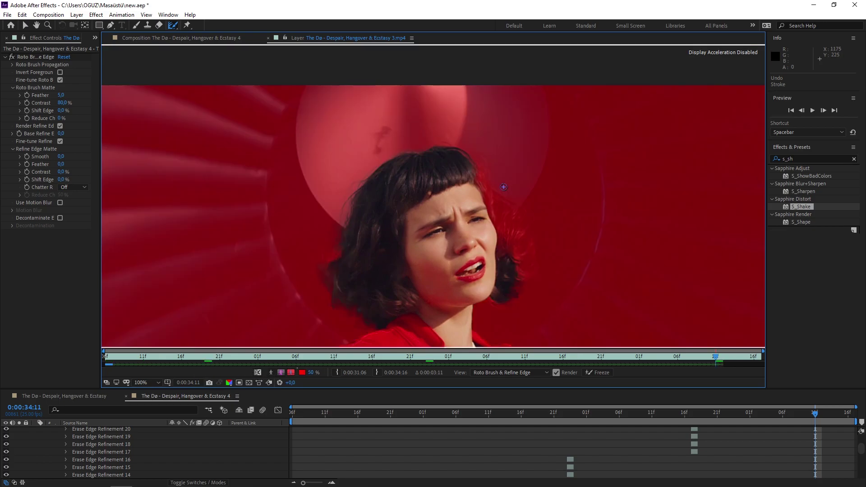
pyautogui.moveTo(472, 218); pyautogui.dragTo(395, 163)
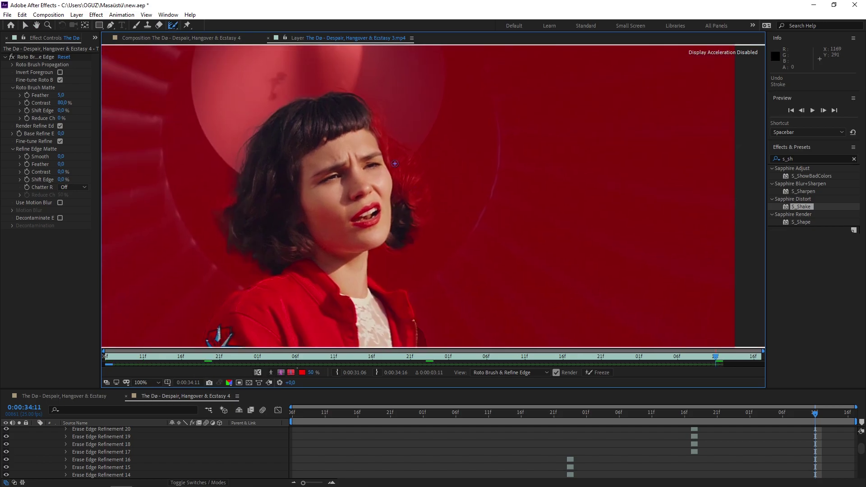
pyautogui.click(258, 372)
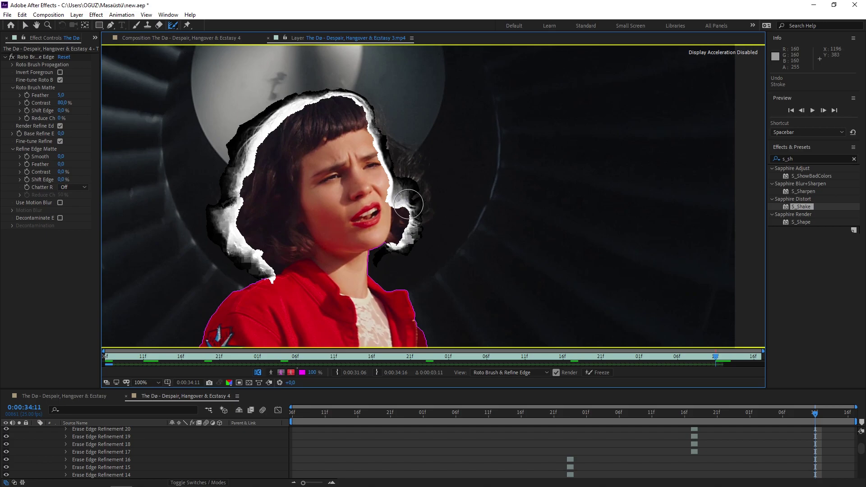
# - Paint Refine Edge strokes along her curls, then reframe her whole head
pyautogui.scroll(2, 404, 156)
pyautogui.moveTo(404, 156); pyautogui.dragTo(463, 233)
pyautogui.moveTo(356, 97); pyautogui.dragTo(352, 181)
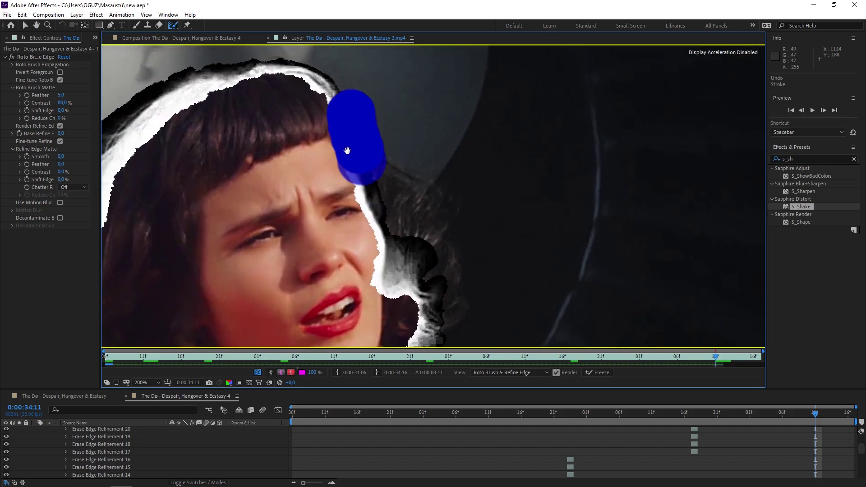
pyautogui.scroll(-2, 374, 244)
pyautogui.scroll(-3, 373, 199)
pyautogui.scroll(5, 374, 199)
pyautogui.hscroll(-4, 373, 199)
pyautogui.scroll(2, 329, 275)
pyautogui.scroll(-2, 329, 275)
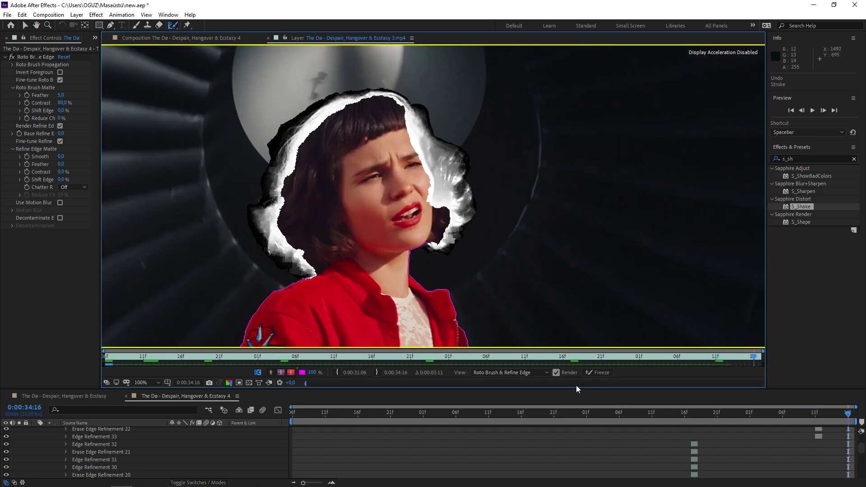
pyautogui.moveTo(412, 241)
pyautogui.mouseDown()
pyautogui.moveTo(413, 150)
pyautogui.moveTo(418, 231)
pyautogui.mouseUp()
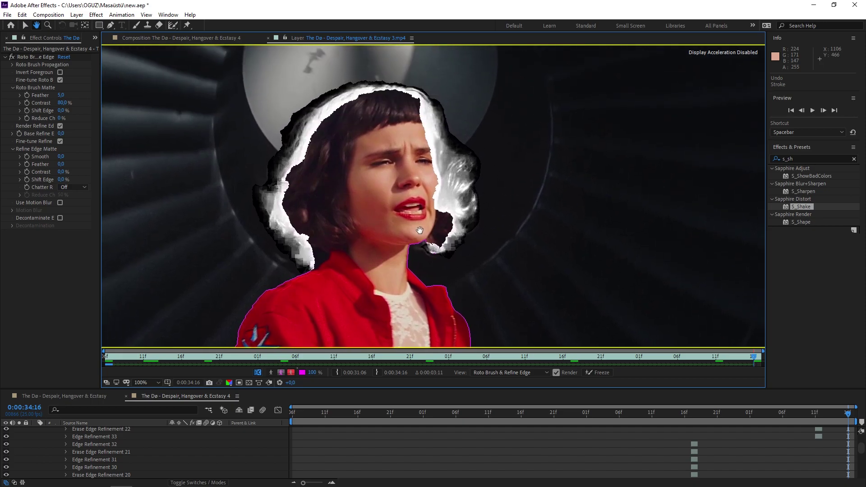
# - Scrub through the early frames around 0:00:31:09 to inspect the matte's bottom edges
pyautogui.click(332, 415)
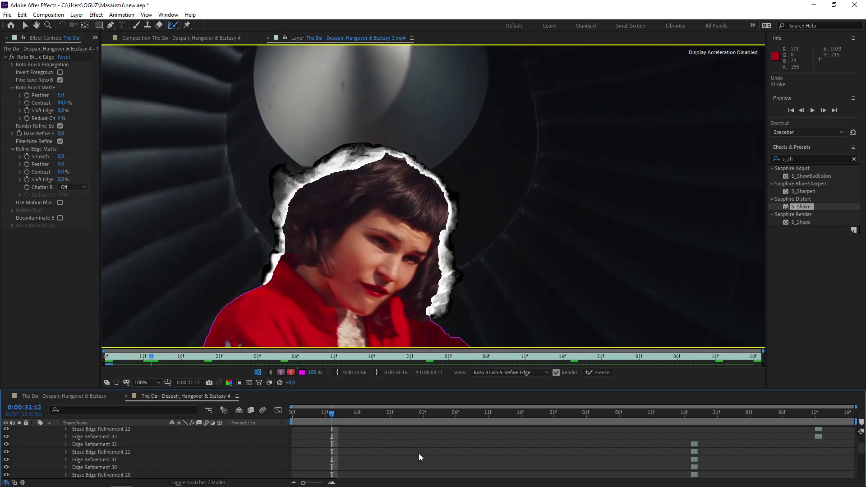
pyautogui.scroll(-2, 414, 452)
pyautogui.scroll(-2, 412, 457)
pyautogui.scroll(-3, 413, 457)
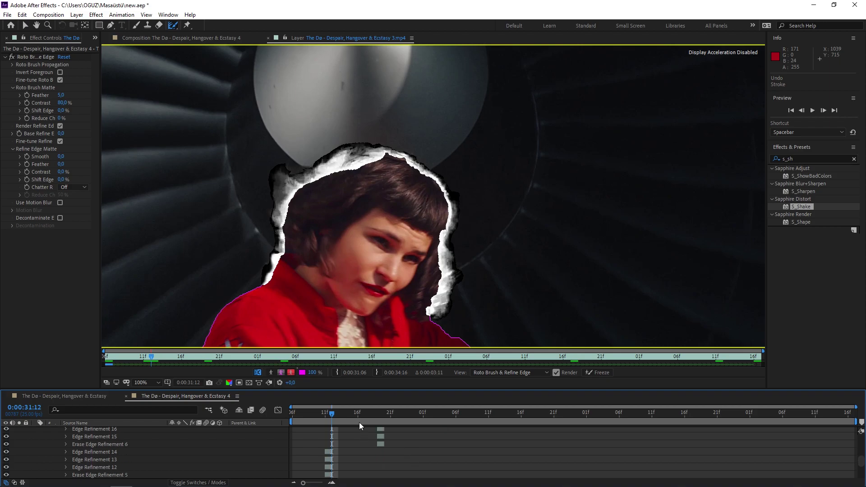
pyautogui.click(312, 415)
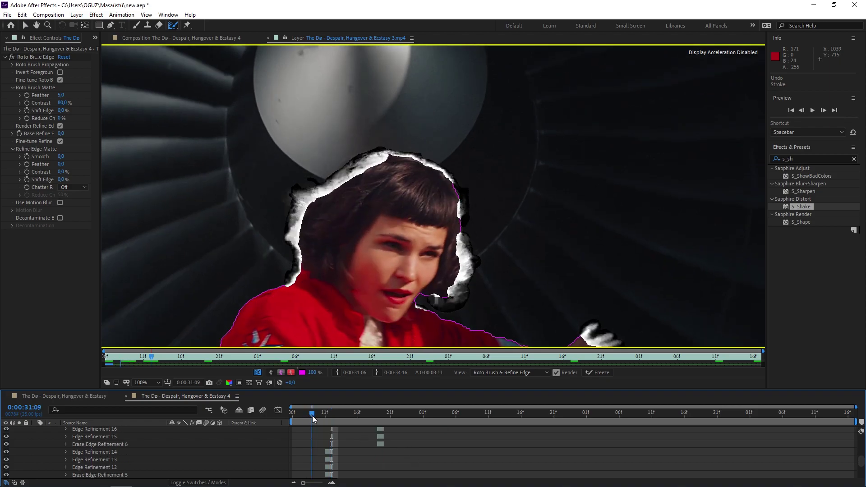
pyautogui.moveTo(315, 419); pyautogui.dragTo(346, 420)
pyautogui.moveTo(395, 284); pyautogui.dragTo(422, 267)
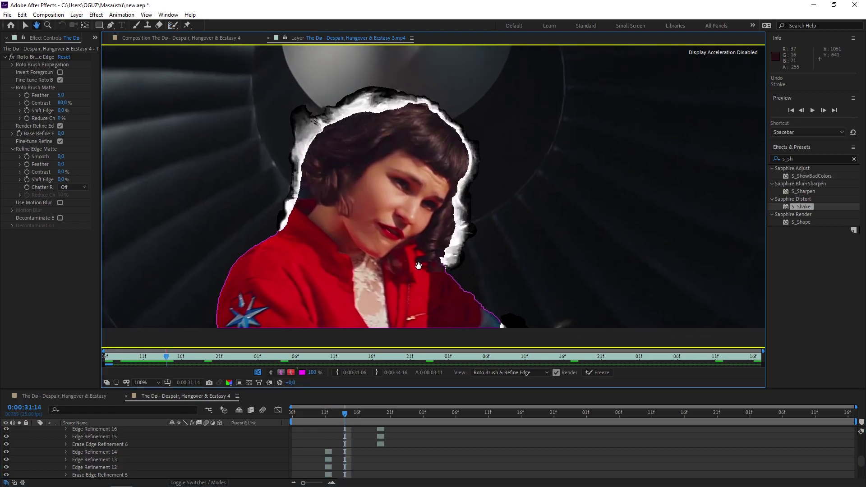
pyautogui.click(335, 415)
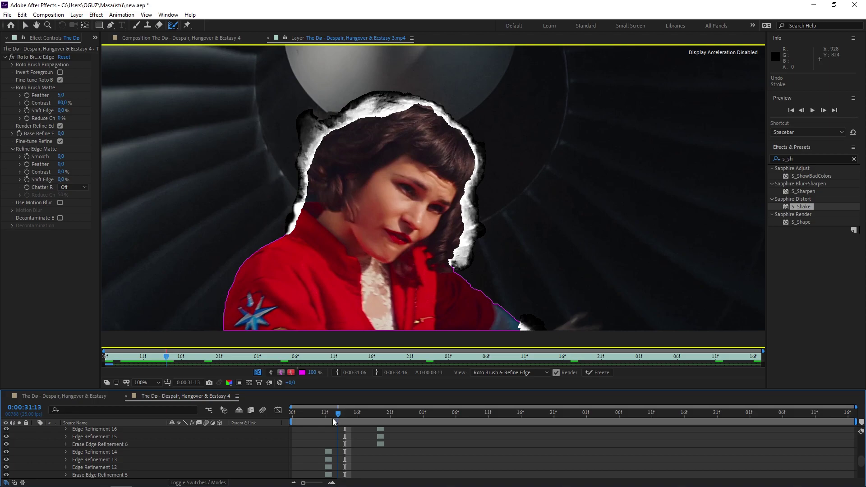
pyautogui.moveTo(333, 419); pyautogui.dragTo(337, 420)
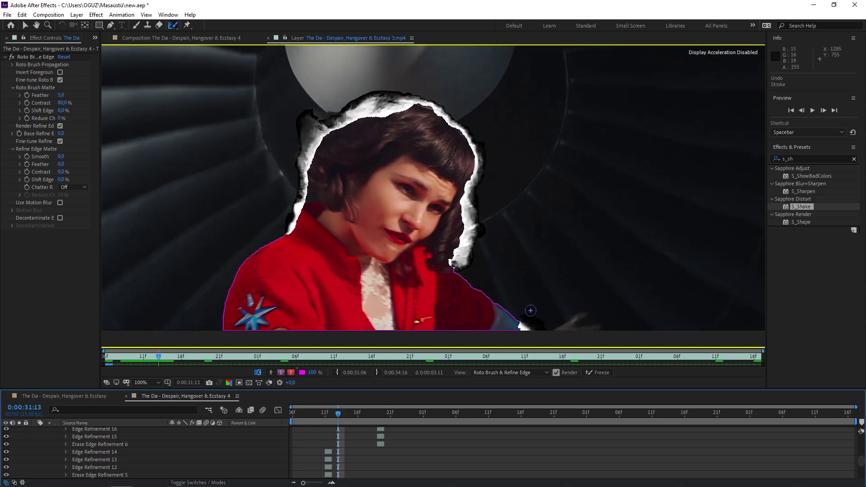
pyautogui.moveTo(559, 316); pyautogui.dragTo(533, 289)
pyautogui.scroll(4, 532, 289)
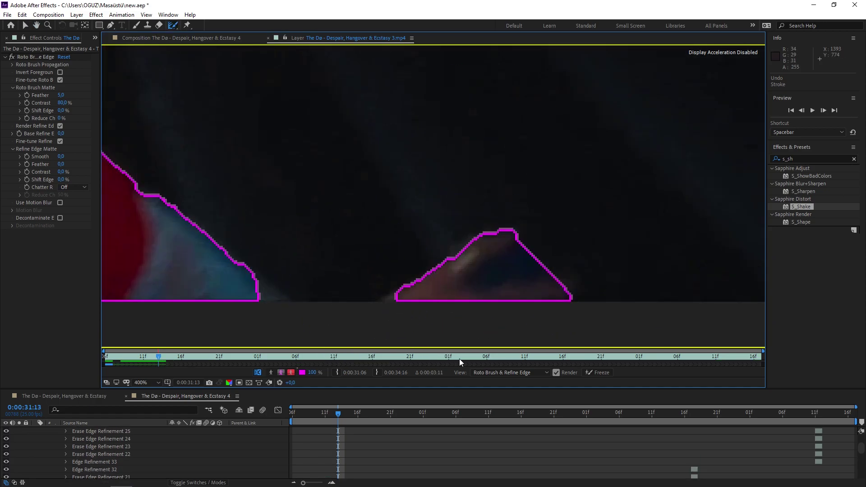
# - Refine the matte along the lower-right shape and the bottom edges of the frame
pyautogui.moveTo(544, 260); pyautogui.dragTo(503, 262)
pyautogui.moveTo(316, 270); pyautogui.dragTo(291, 270)
pyautogui.moveTo(408, 251); pyautogui.dragTo(539, 185)
pyautogui.scroll(-4, 451, 226)
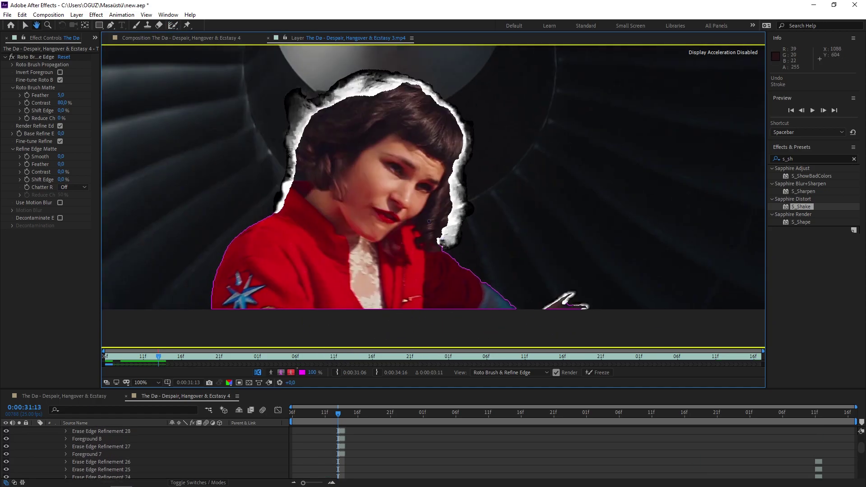
# - Check frame 0:00:32:00, then return to the first frame of the roto span
pyautogui.click(364, 413)
pyautogui.moveTo(360, 415); pyautogui.dragTo(416, 414)
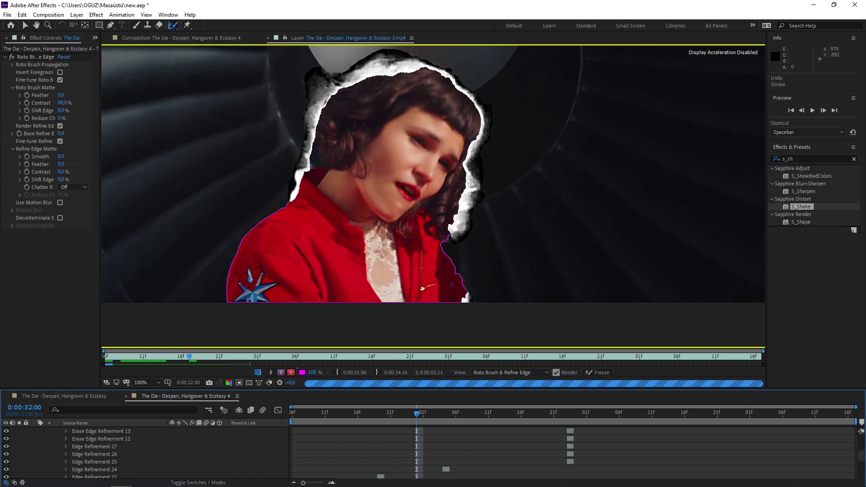
pyautogui.scroll(-2, 464, 149)
pyautogui.scroll(4, 403, 206)
pyautogui.scroll(-3, 496, 226)
pyautogui.press('Home')
pyautogui.scroll(3, 515, 258)
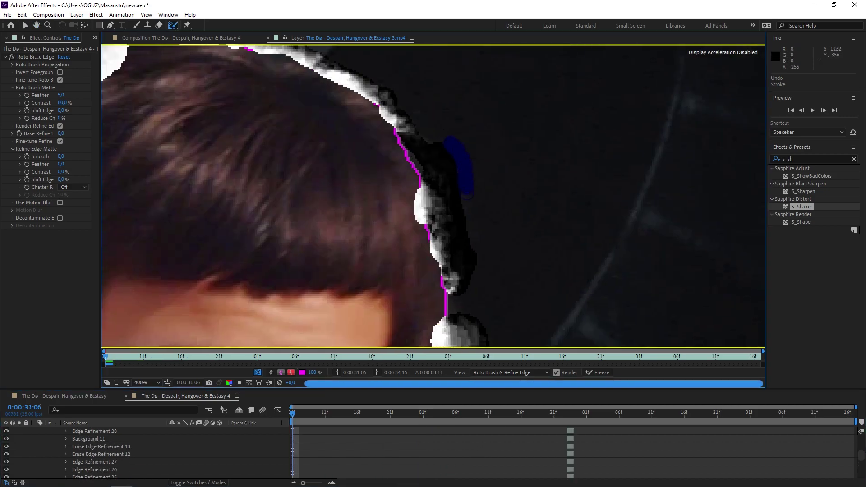
pyautogui.scroll(-4, 515, 258)
pyautogui.scroll(-1, 542, 253)
pyautogui.scroll(5, 596, 260)
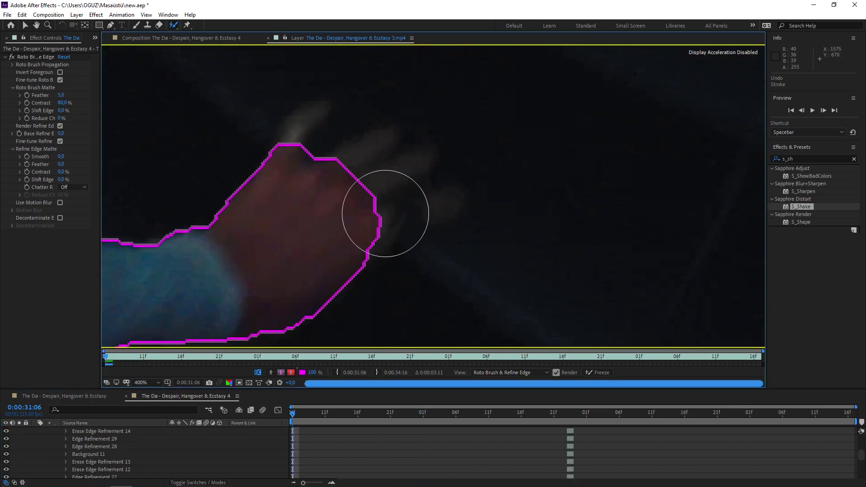
# - Cut the gaps between the outstretched fingers from the matte and soften their edges
pyautogui.moveTo(312, 144); pyautogui.dragTo(356, 121)
pyautogui.hotkey('alt', 'w')
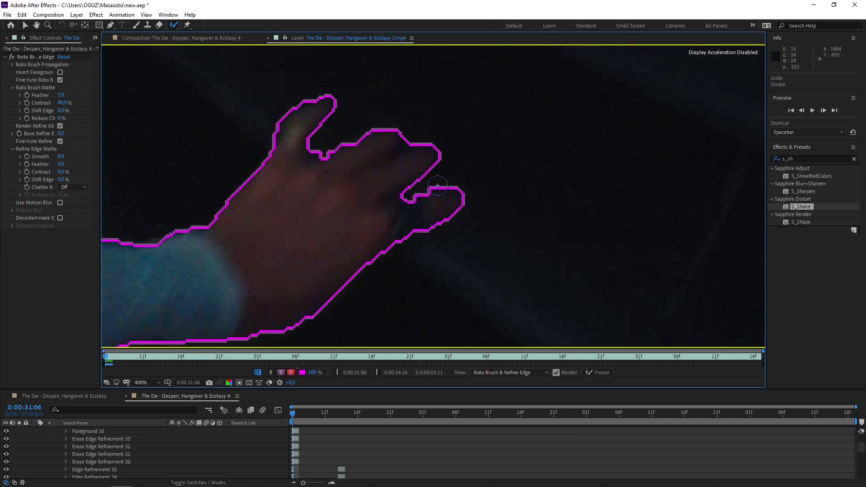
pyautogui.moveTo(447, 212); pyautogui.dragTo(387, 181)
pyautogui.scroll(-4, 387, 181)
# - Freeze the roto matte across all frames, then test a neck stroke and undo it
pyautogui.click(591, 374)
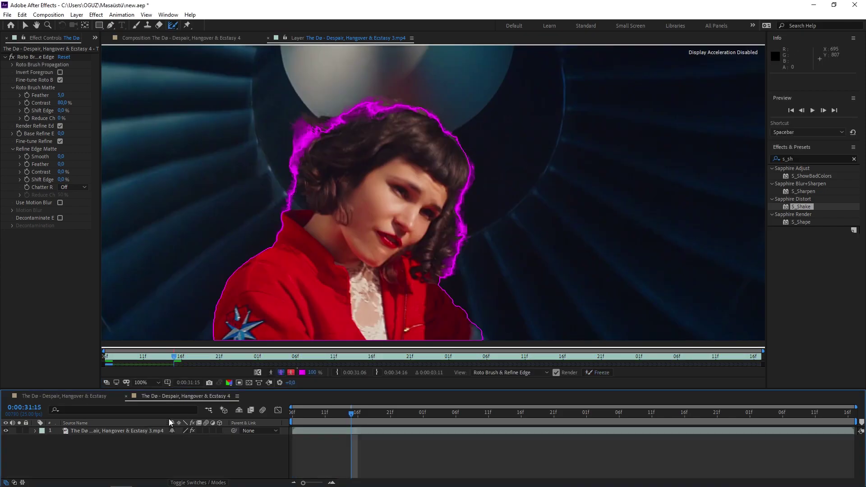
pyautogui.scroll(2, 241, 198)
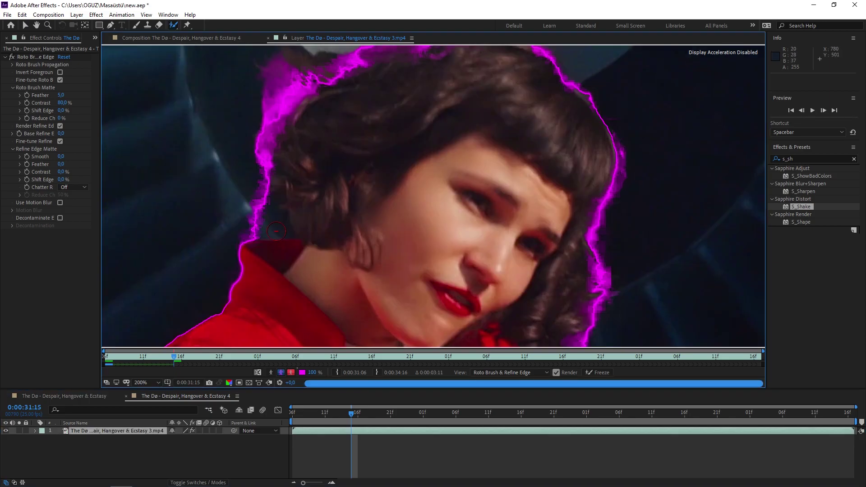
pyautogui.moveTo(275, 223)
pyautogui.mouseDown()
pyautogui.moveTo(334, 222)
pyautogui.moveTo(293, 167)
pyautogui.mouseUp()
pyautogui.scroll(2, 376, 206)
pyautogui.hotkey('ctrl', 'z')
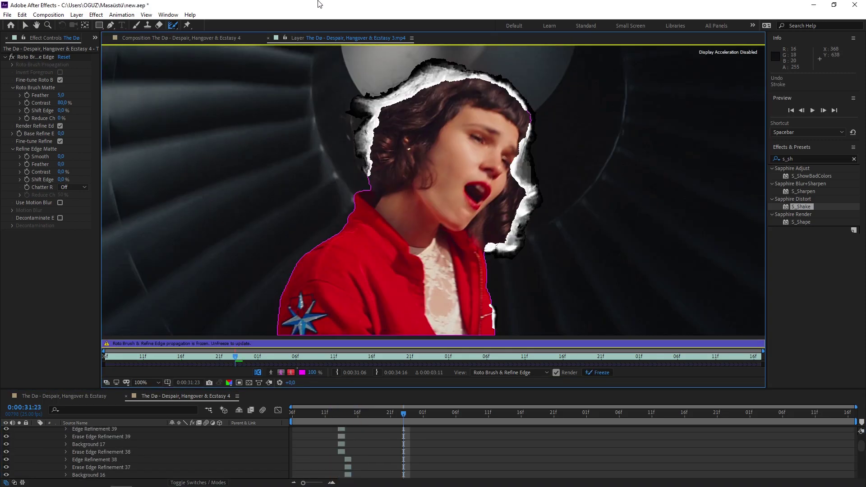
# - View the cut-out in the composition at 50%, toggling the transparency grid off and on
pyautogui.click(199, 38)
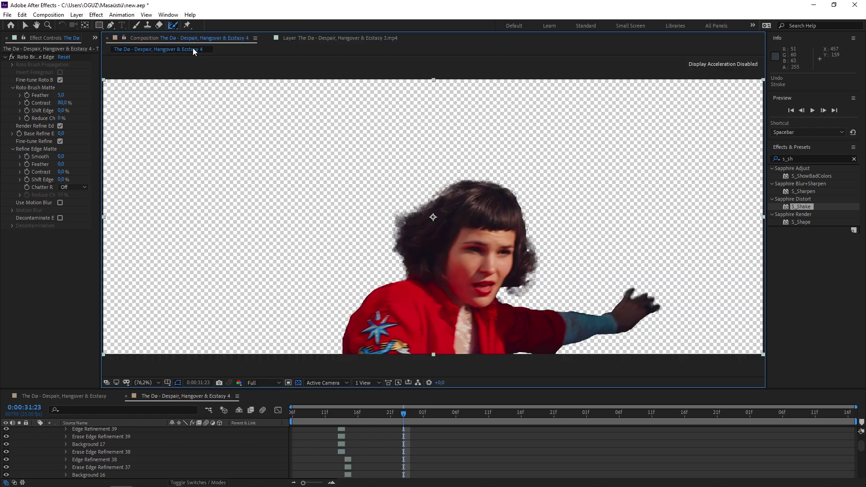
pyautogui.press(',')
pyautogui.press(',')
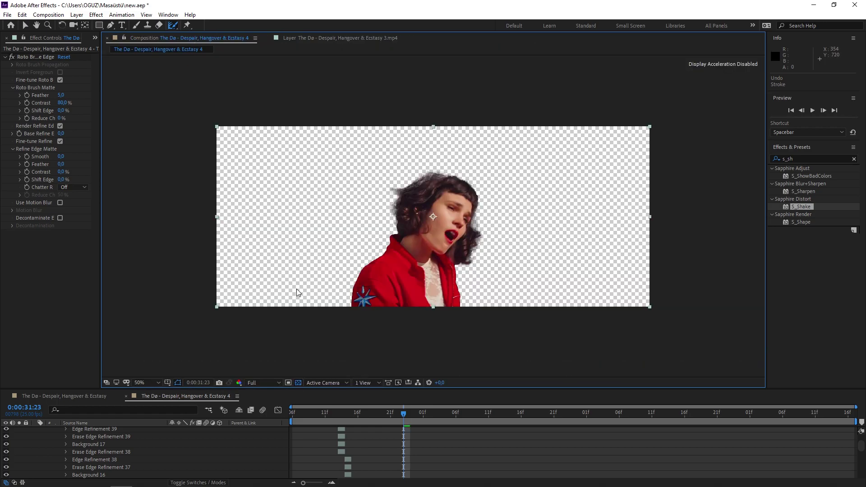
pyautogui.press('v')
pyautogui.click(297, 384)
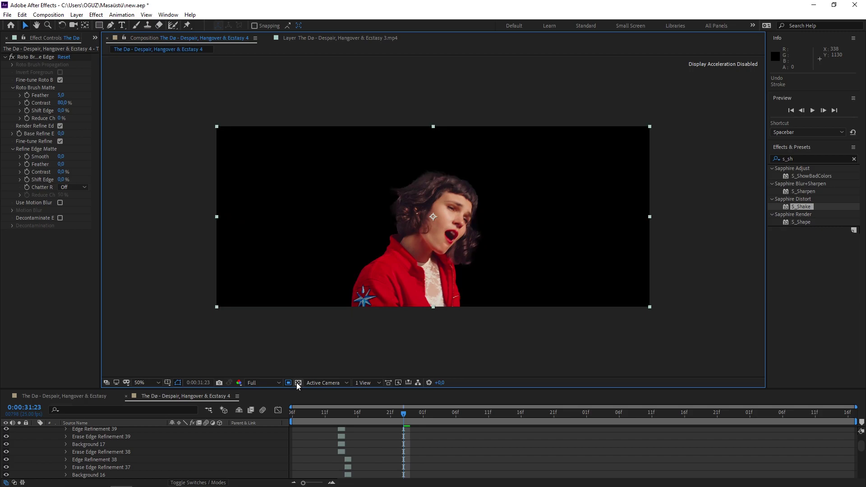
pyautogui.click(298, 384)
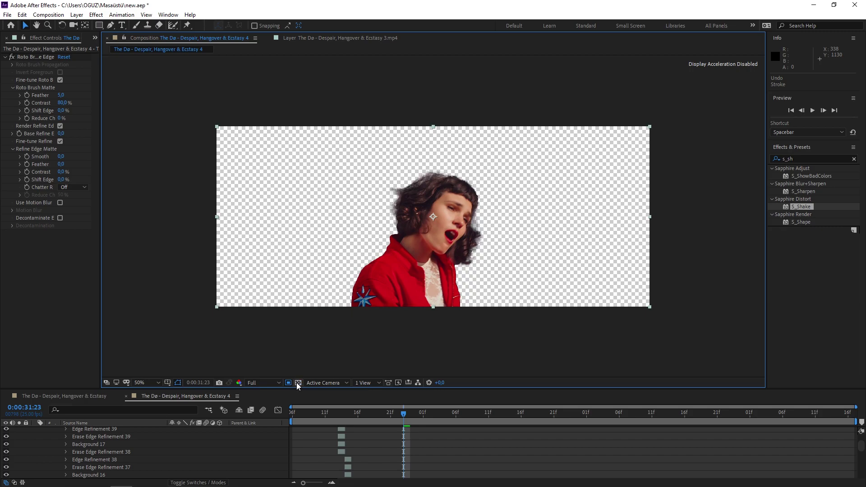
pyautogui.click(298, 384)
# - Restore the transparency grid and RAM-preview the ROTOSCOPE text passing behind her
pyautogui.click(298, 383)
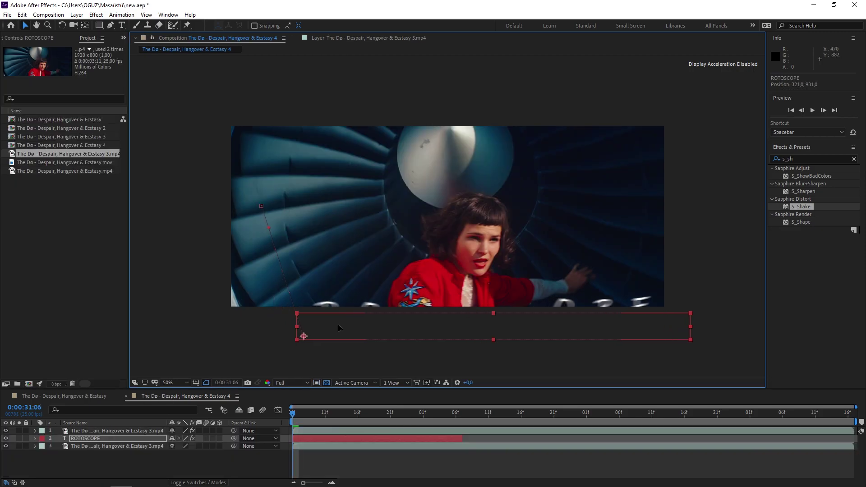
pyautogui.press('space')
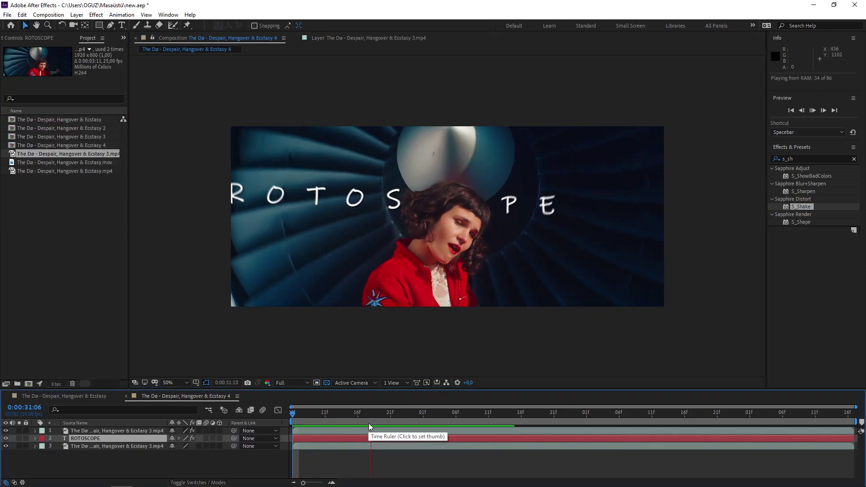